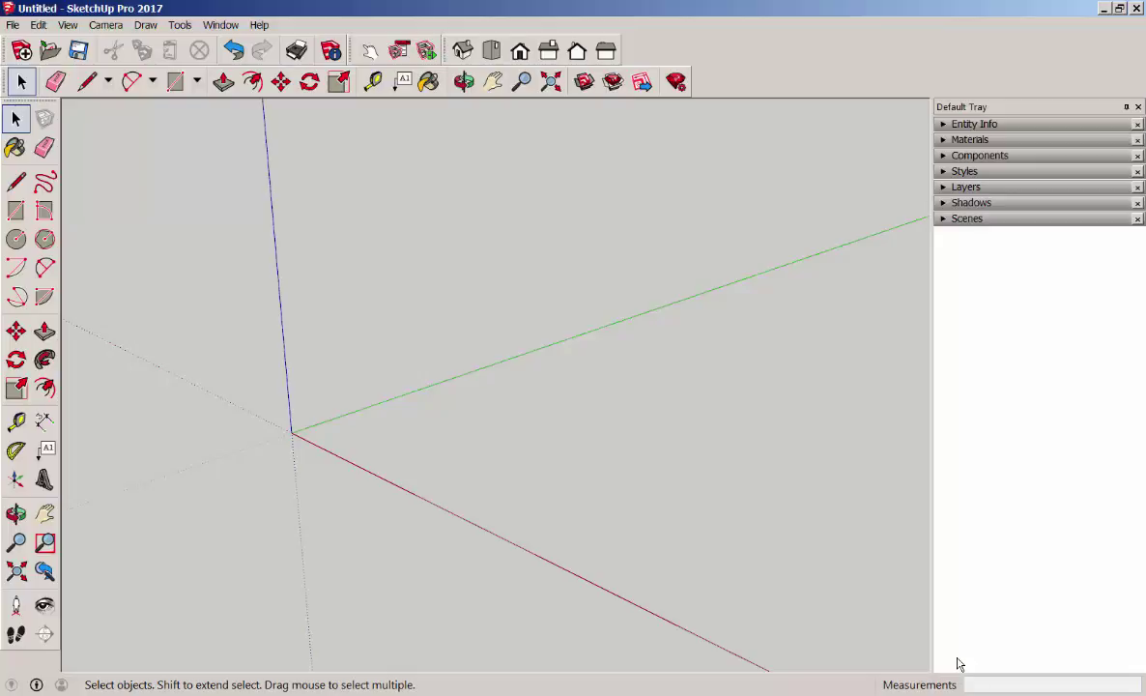
- Bring up File > Geo-location > Add Location and drag its map window fully into view
left_click(12, 24)
mouse_move(45, 188)
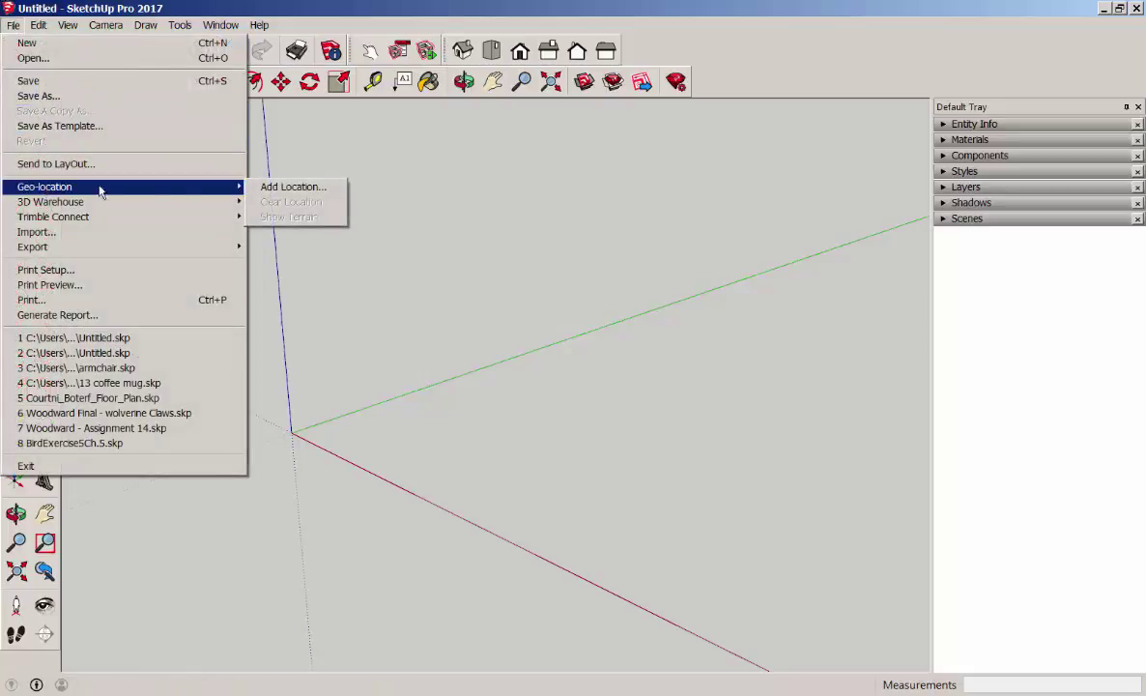
left_click(290, 189)
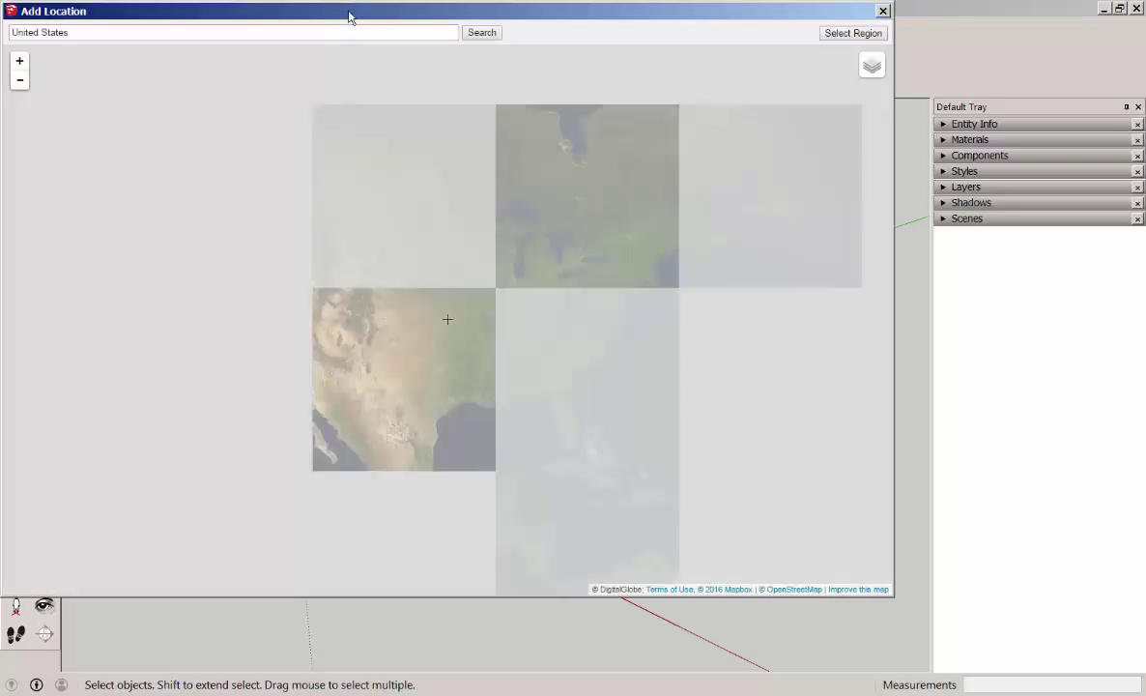
left_click_drag(351, 15, 364, 58)
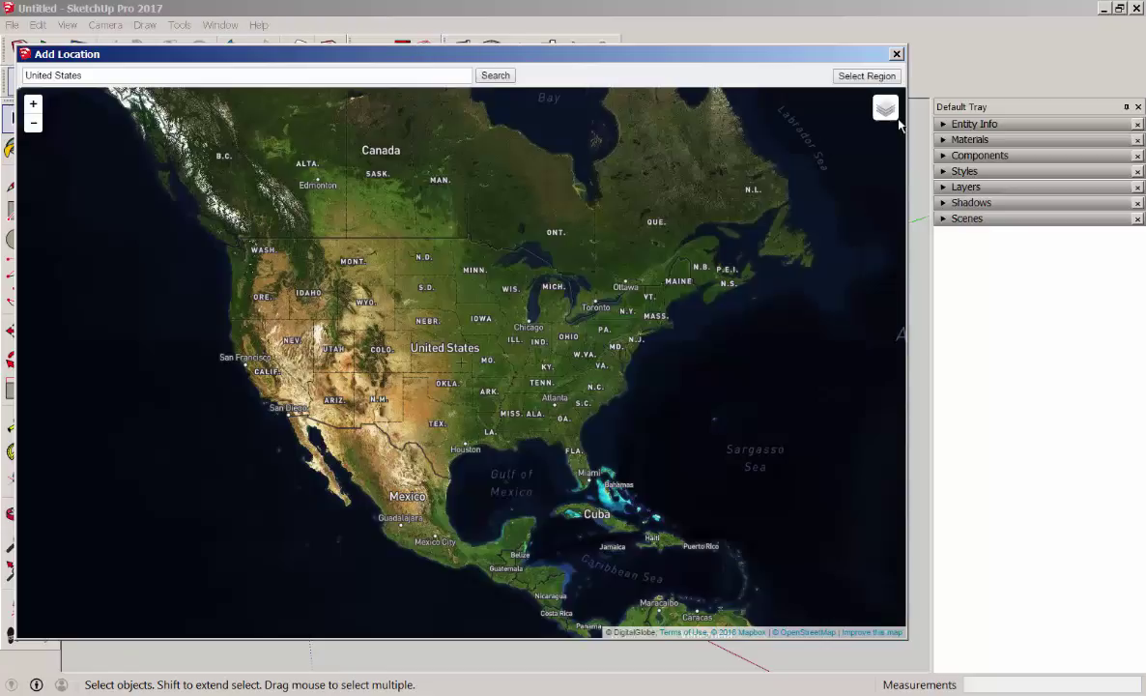
mouse_move(888, 112)
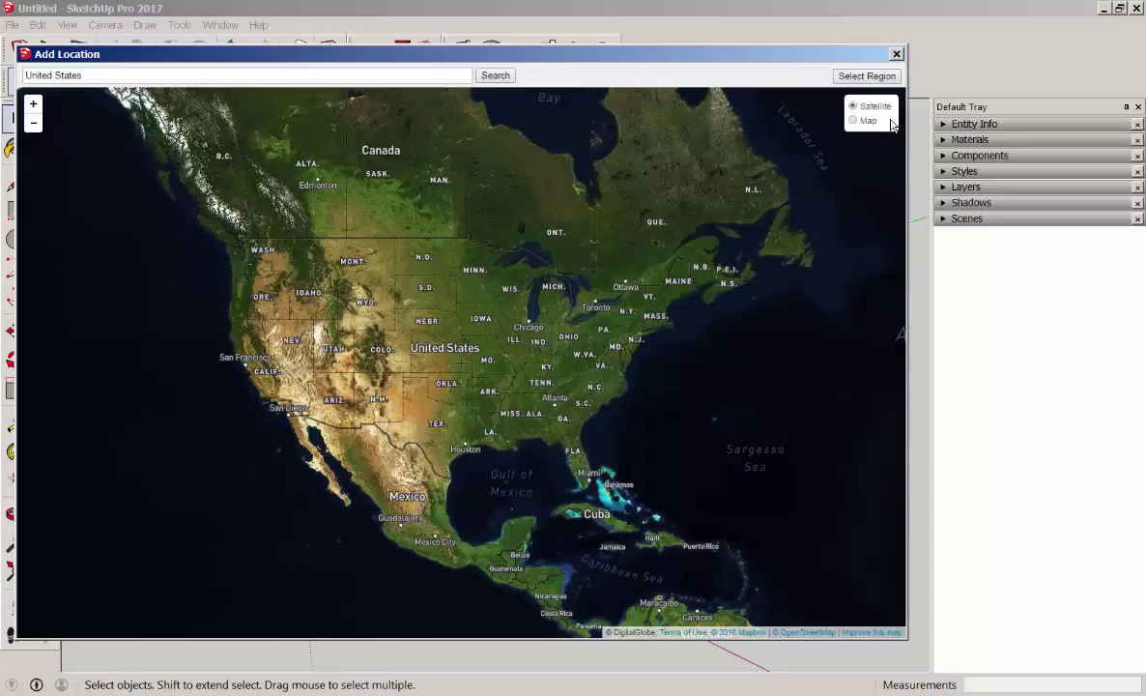
left_click(53, 76)
- Search for 'estes park colorado' and pan and zoom onto the forested hills east of town
key("ctrl+a")
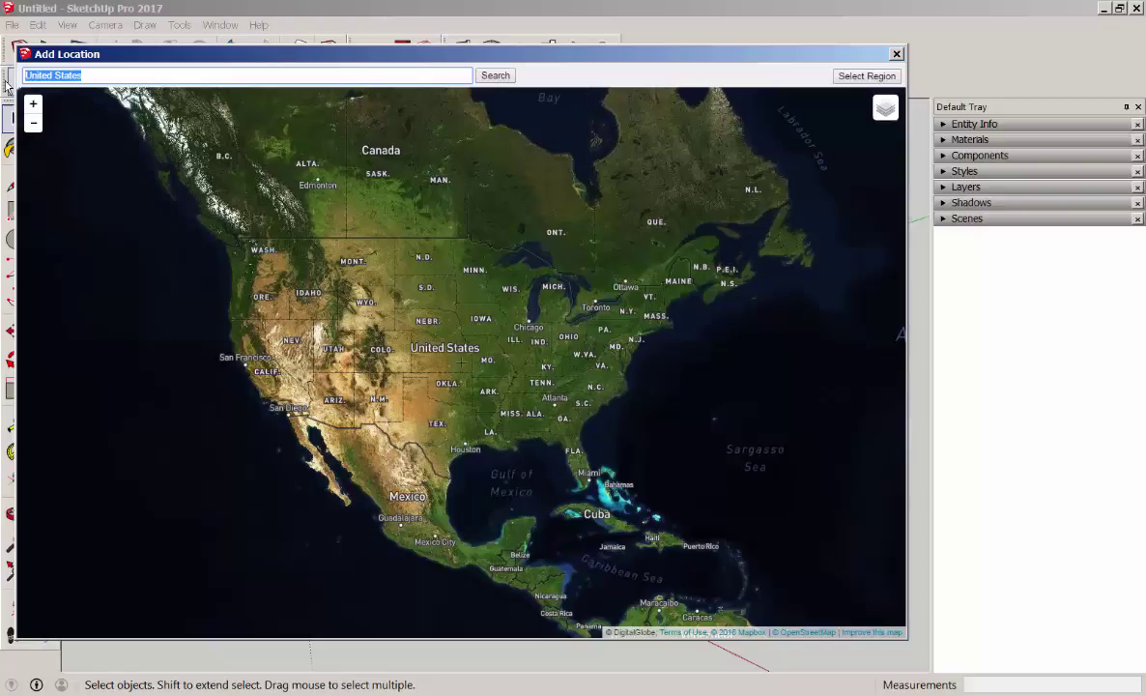
type("estes park colorado")
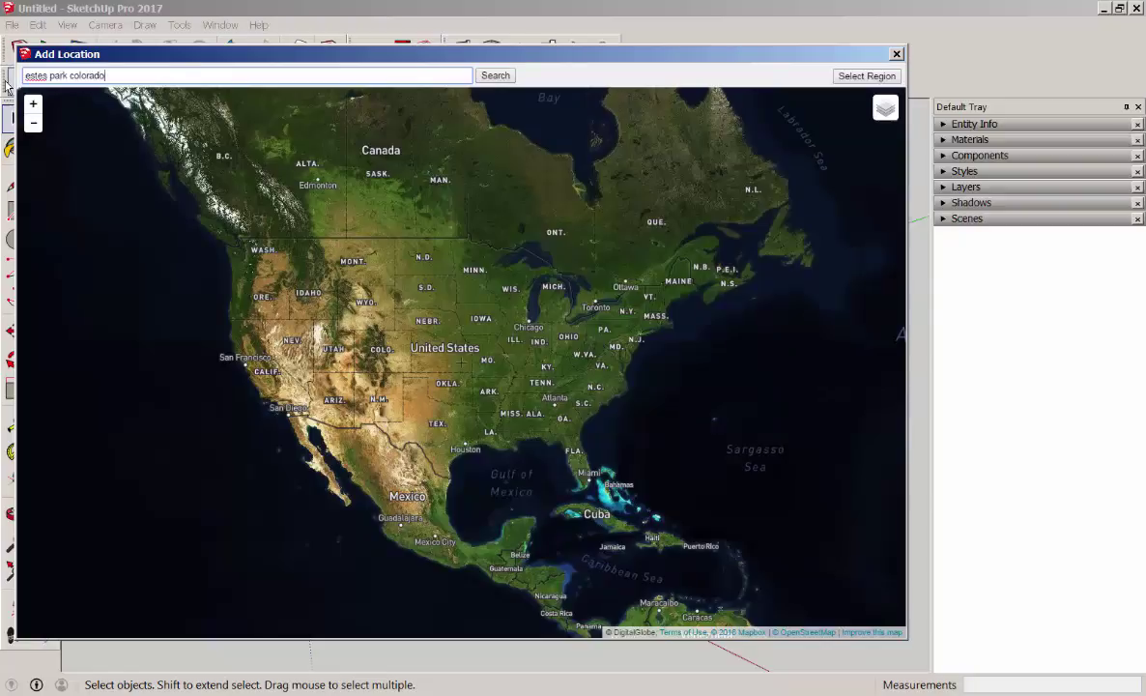
key("Return")
left_click_drag(522, 297, 339, 294)
scroll(468, 370, "up", 5)
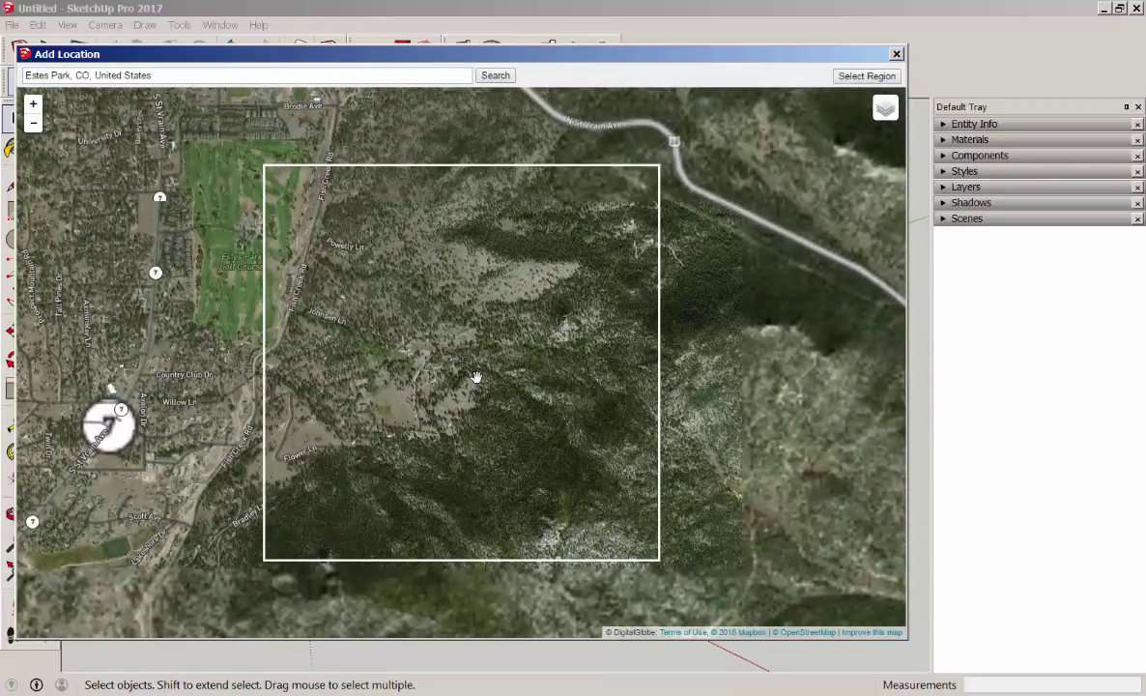
scroll(476, 377, "up", 2)
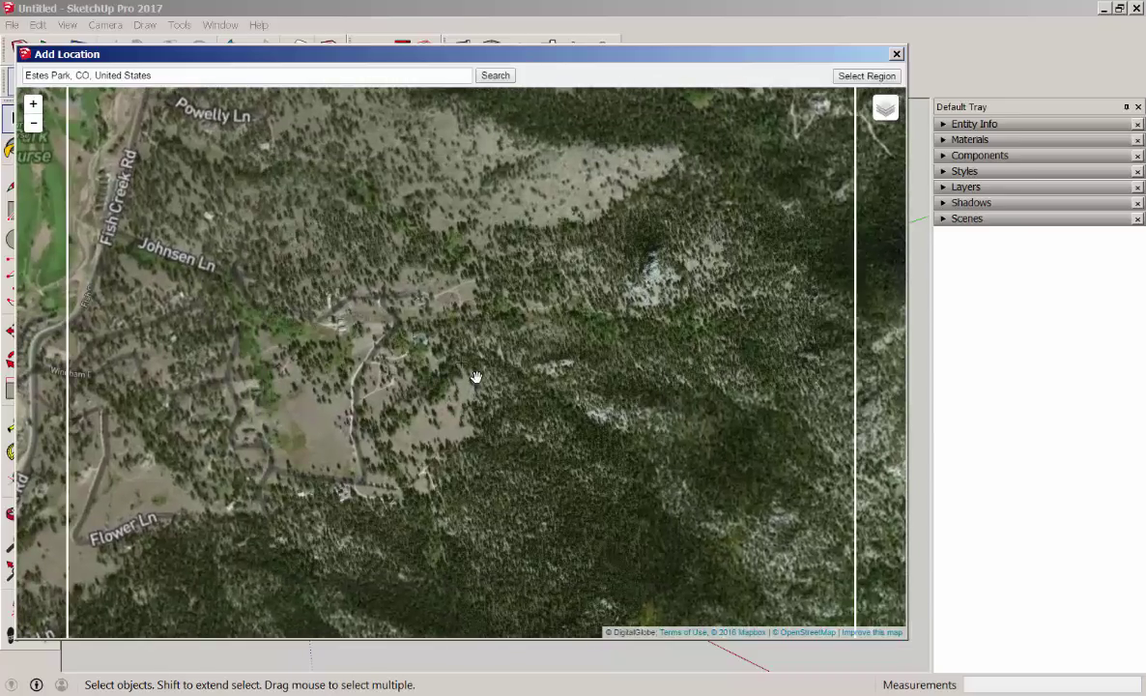
left_click_drag(469, 375, 311, 292)
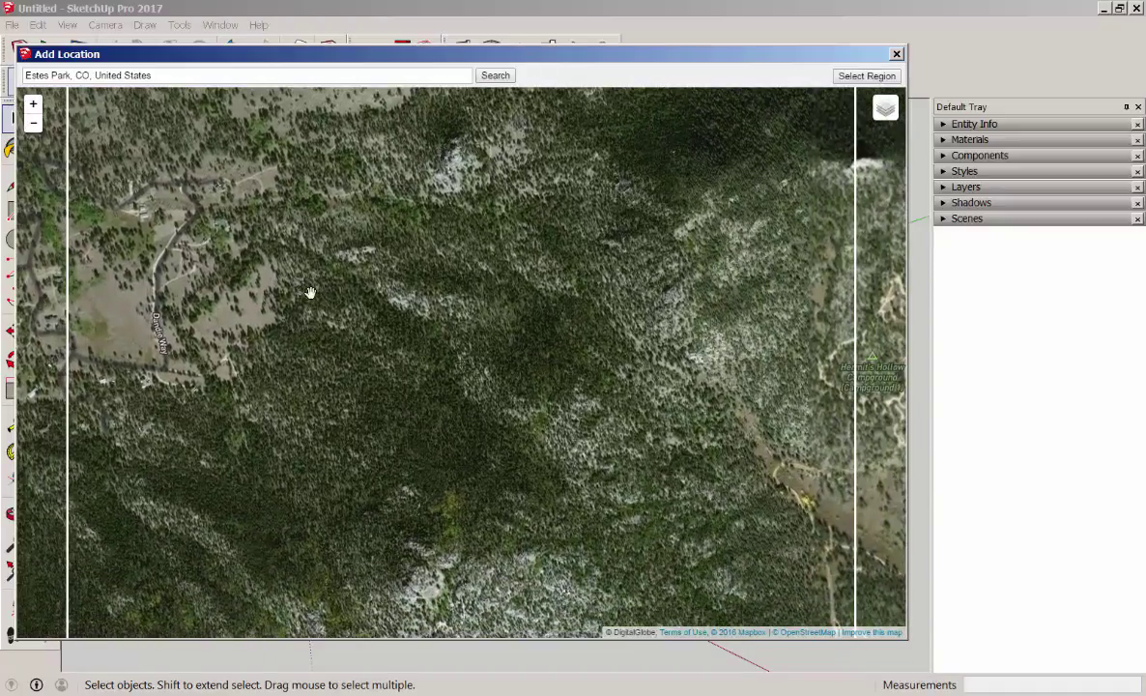
- Shrink the import region around the hillside, grab it into the model, and zoom out to view it
left_click(856, 76)
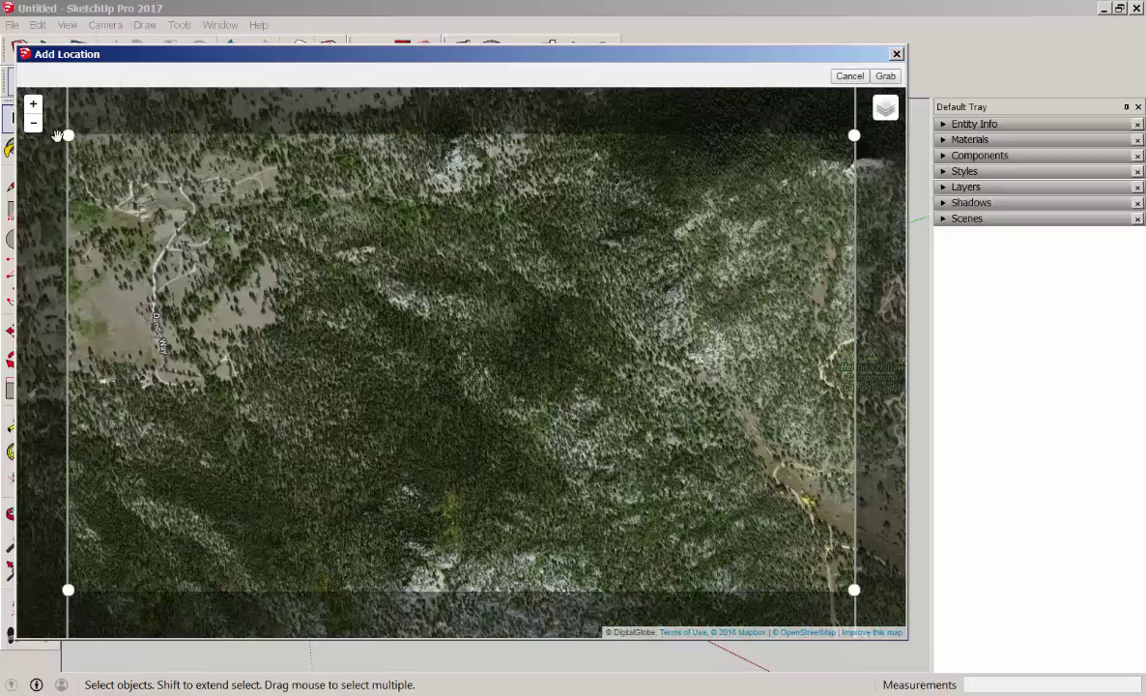
left_click_drag(68, 138, 256, 230)
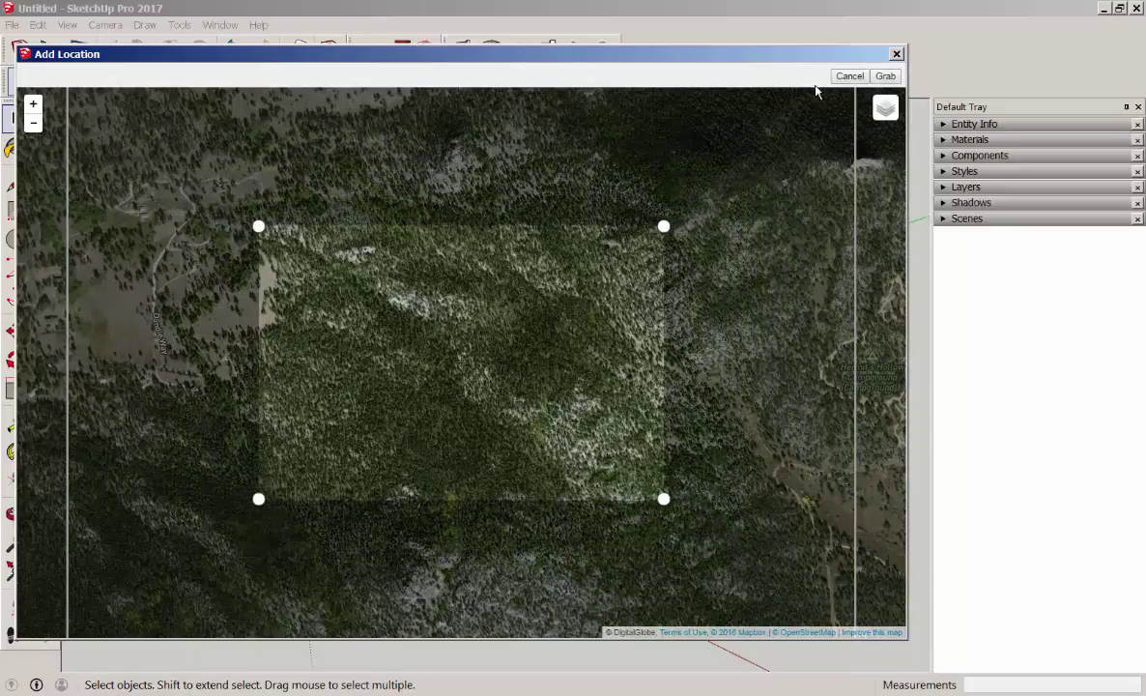
left_click(886, 76)
middle_click_drag(539, 408, 533, 356)
scroll(520, 385, "up", 2)
- Make the Location Terrain layer visible and hide the Location Snapshot layer
left_click(993, 188)
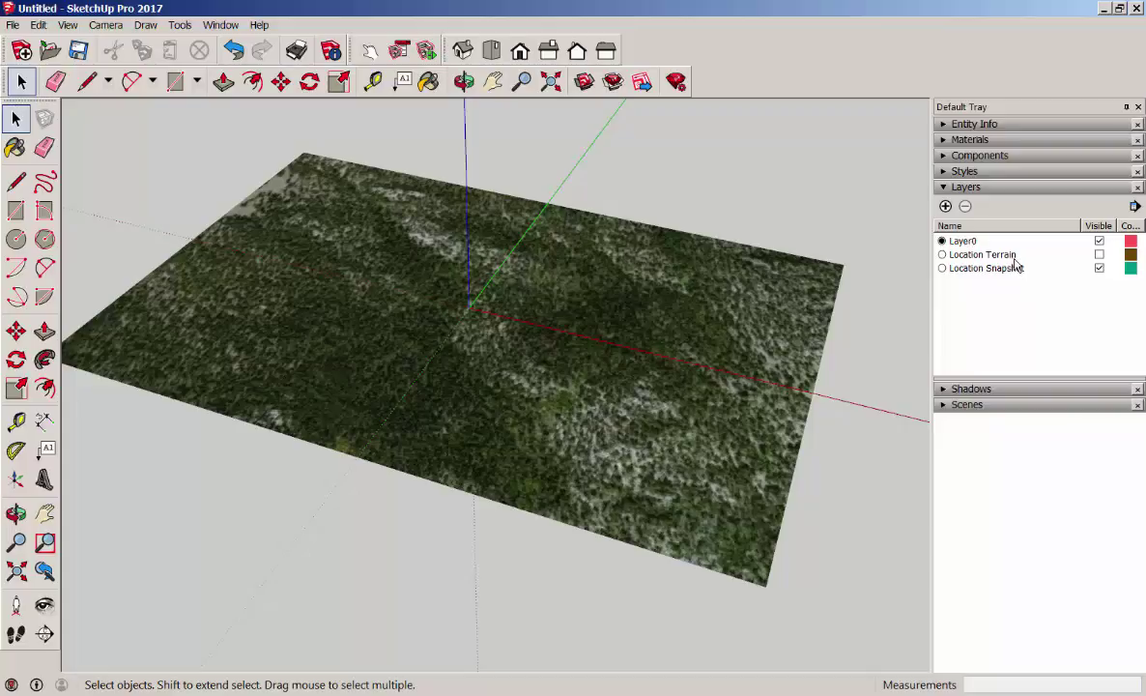
left_click(1099, 255)
left_click(1099, 254)
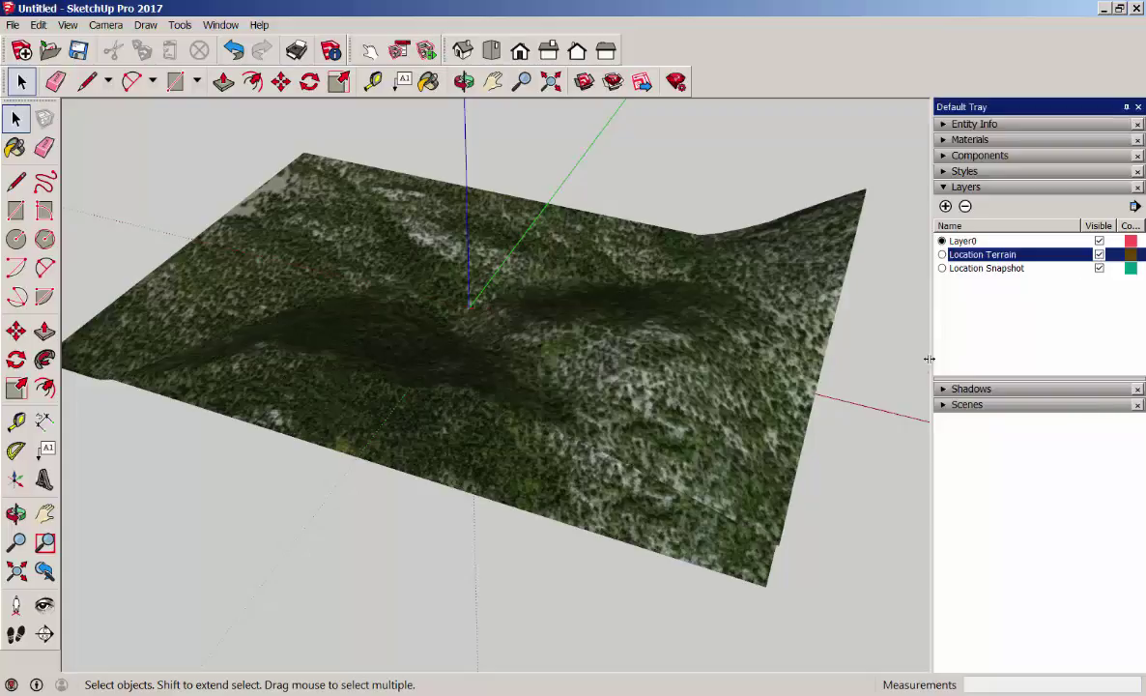
key("o")
left_click_drag(901, 356, 909, 294)
key("space")
left_click(1099, 269)
key("o")
left_click_drag(834, 340, 745, 478)
key("space")
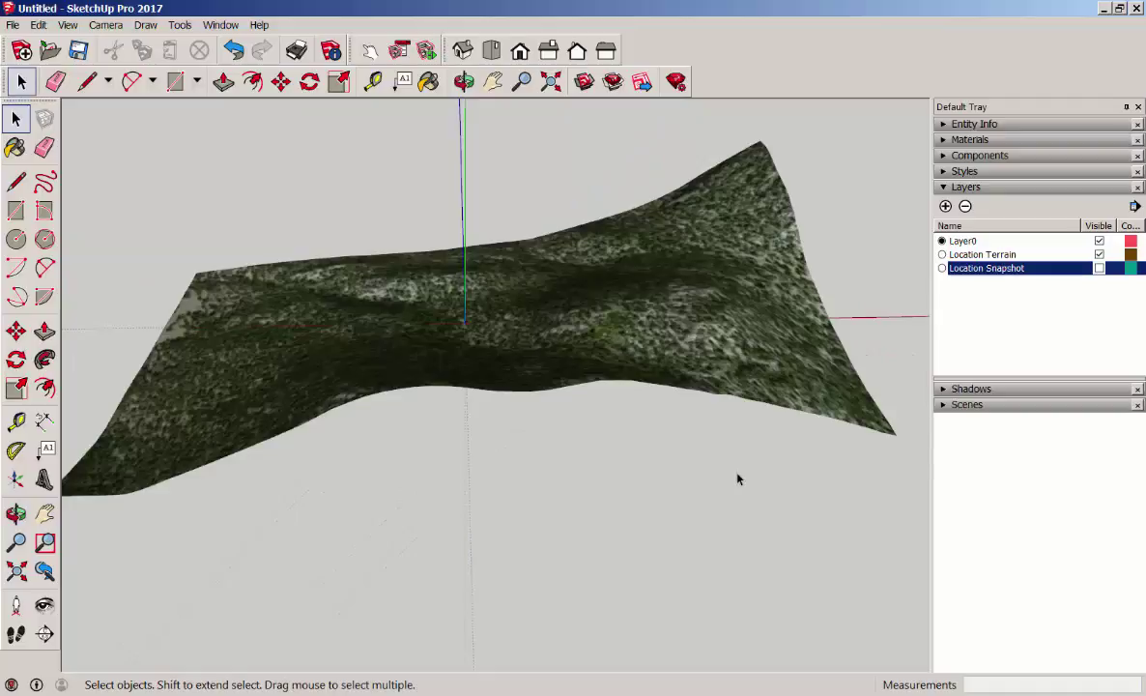
- Select the terrain group and unlock it from its context menu
key("o")
left_click_drag(724, 463, 707, 368)
key("space")
key("o")
key("space")
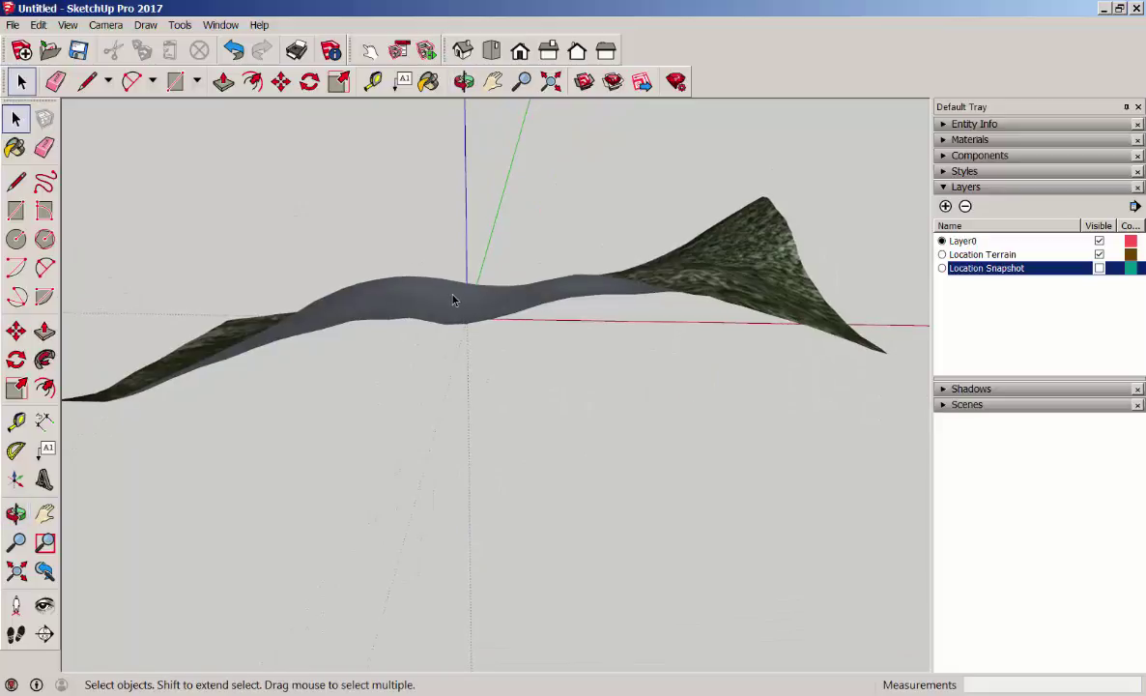
left_click(453, 299)
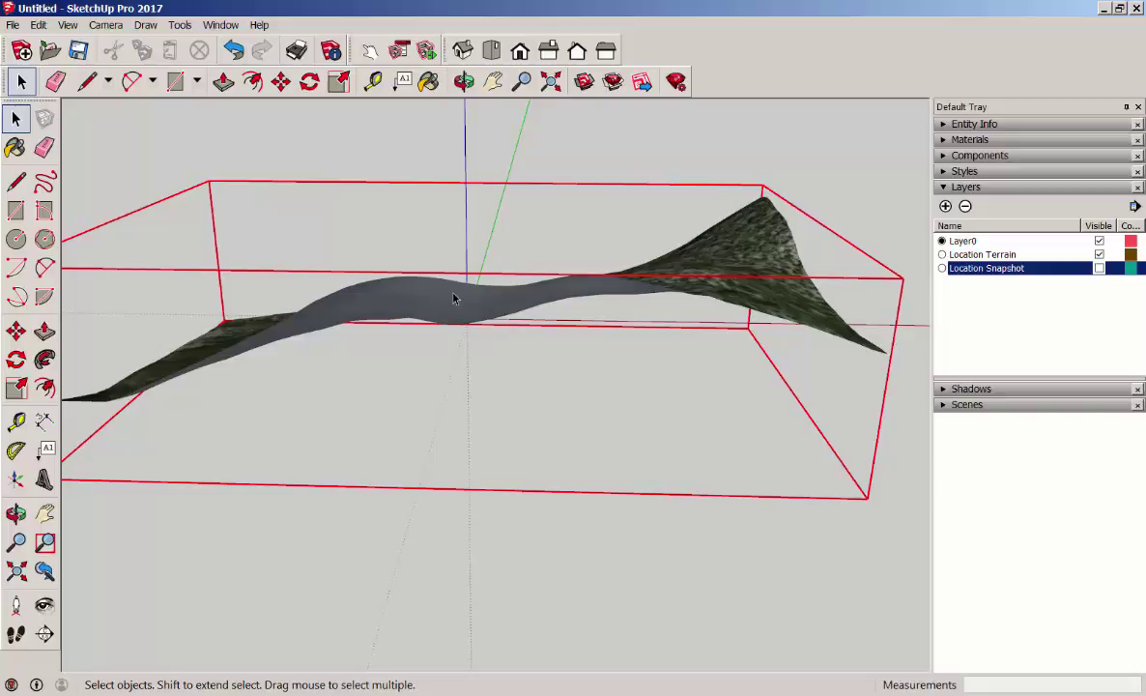
right_click(455, 300)
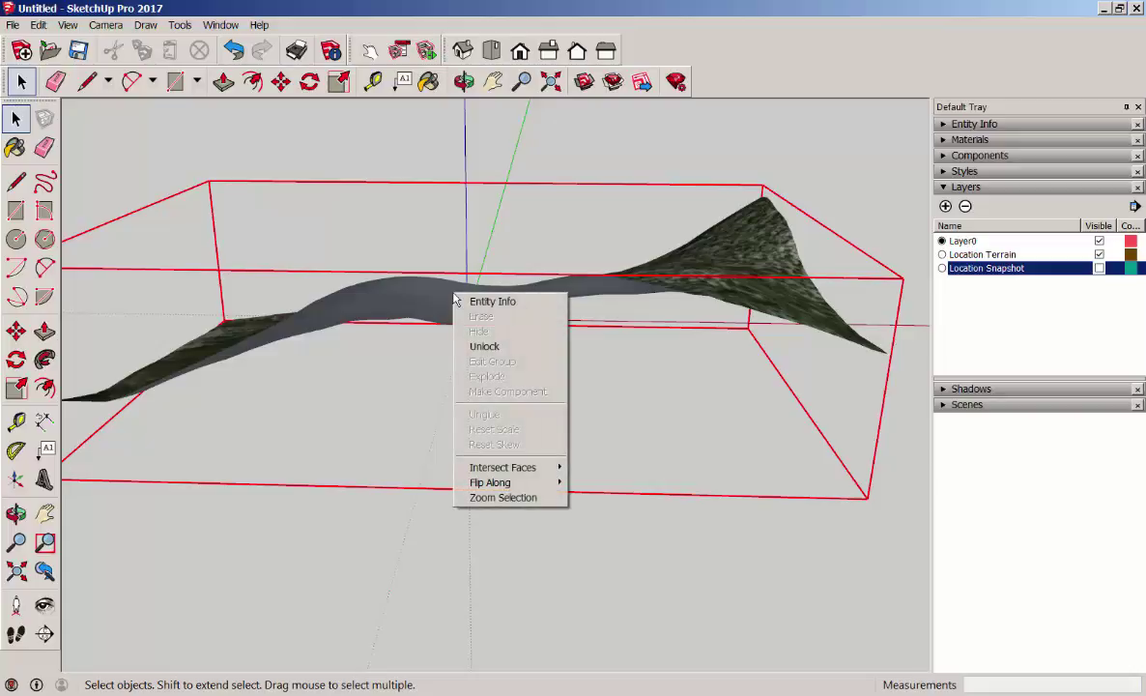
left_click(474, 347)
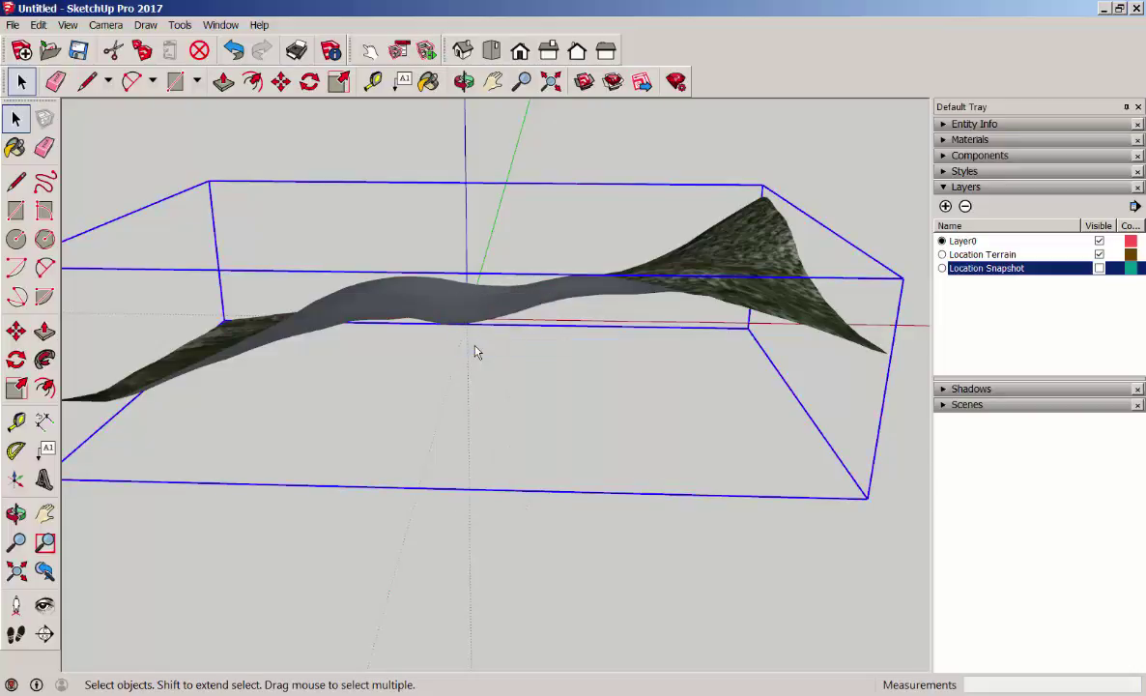
left_click(475, 352)
middle_click_drag(694, 503, 715, 530)
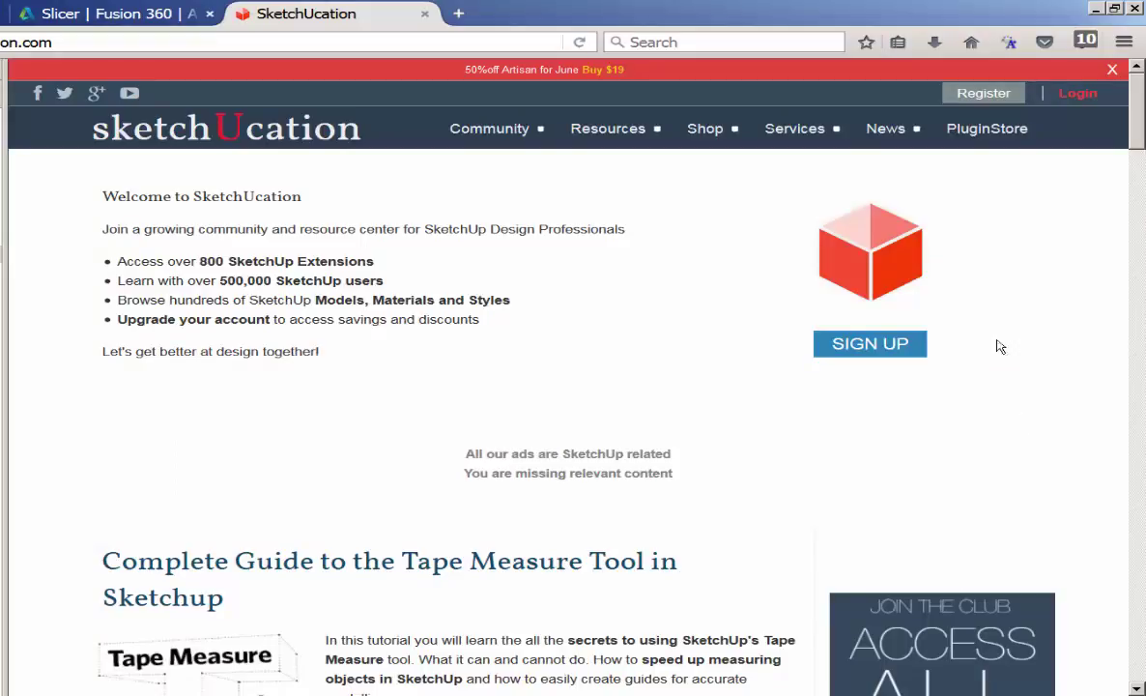
- Search the SketchUcation PluginStore for 'add terrain skirt'
left_click(981, 131)
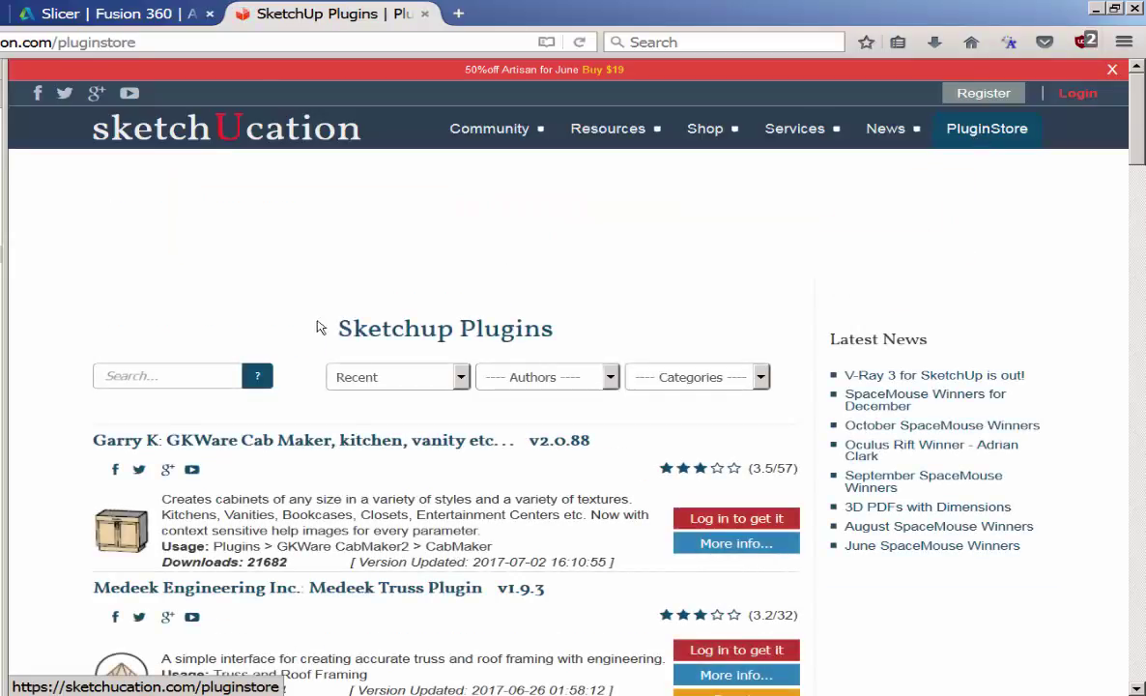
left_click(181, 375)
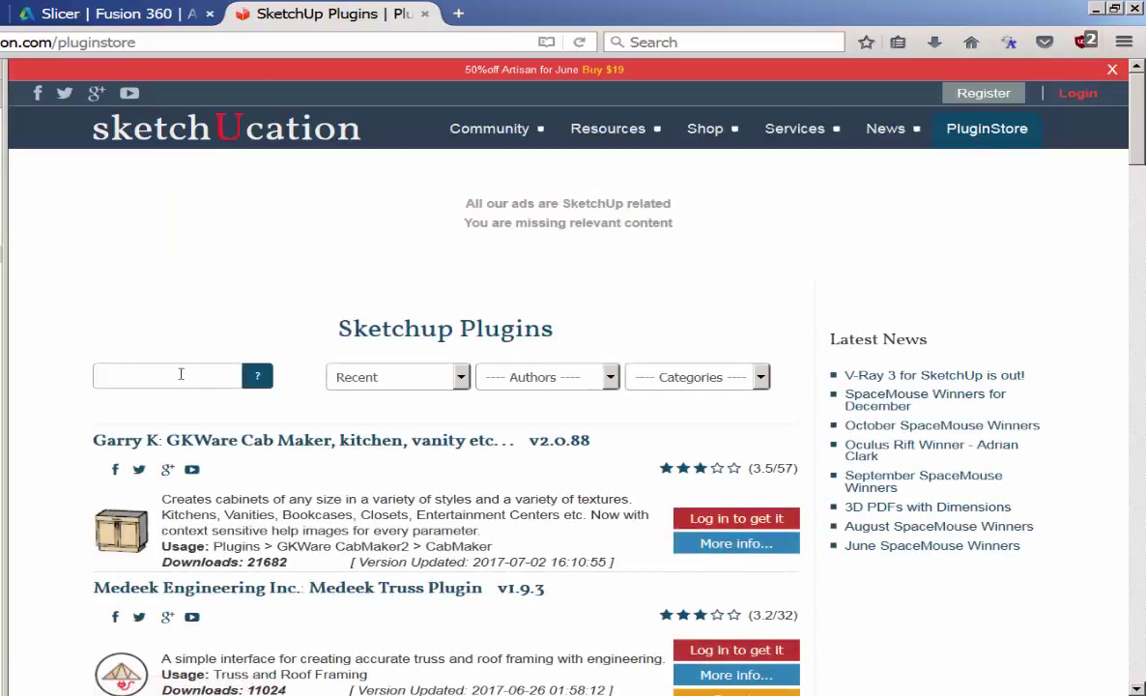
type("add t")
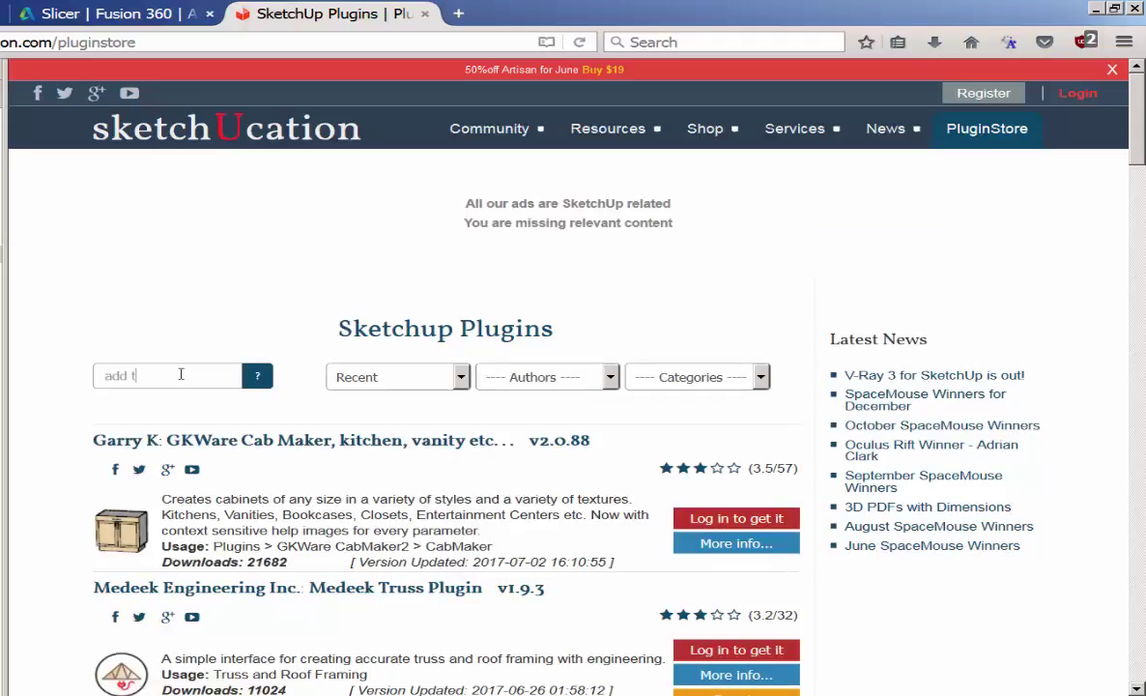
type("errain skirt")
key("Return")
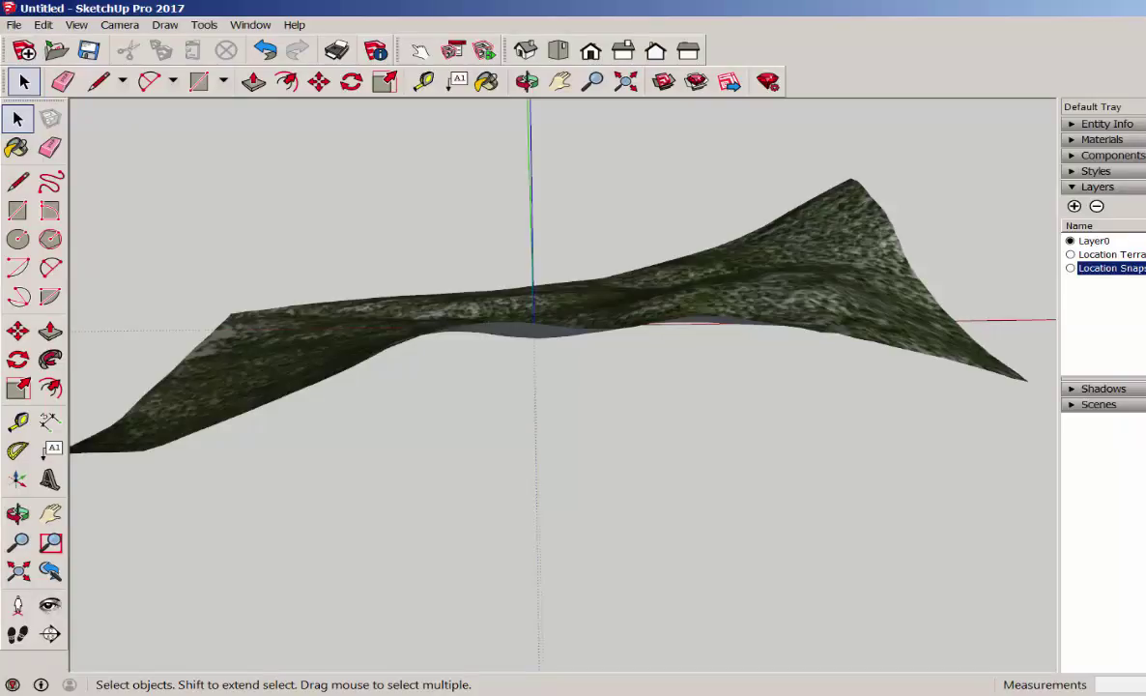
- Install the terrain skirt .rbz file through Window > Extension Manager's Install Extension
left_click(252, 26)
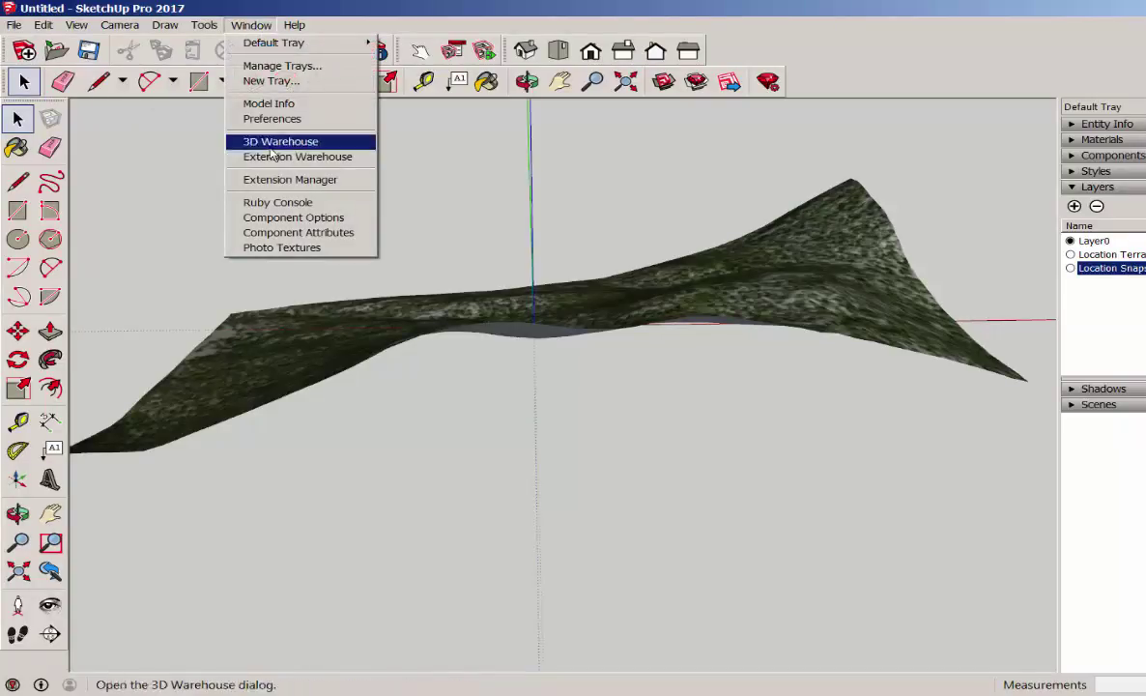
left_click(273, 179)
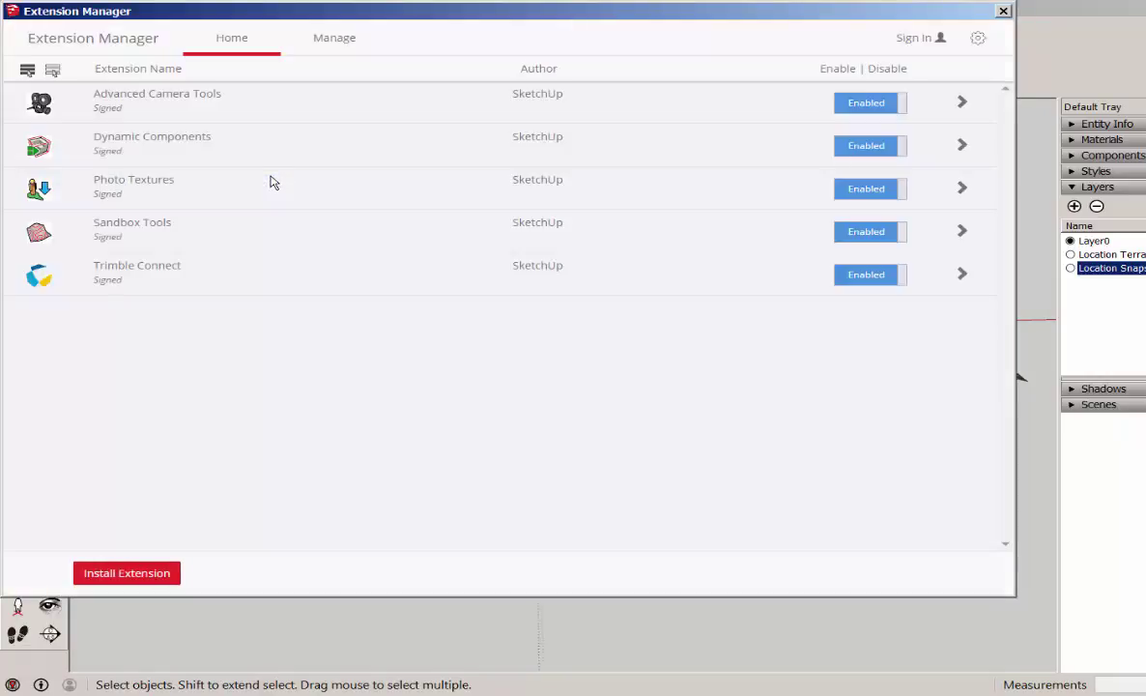
left_click(108, 576)
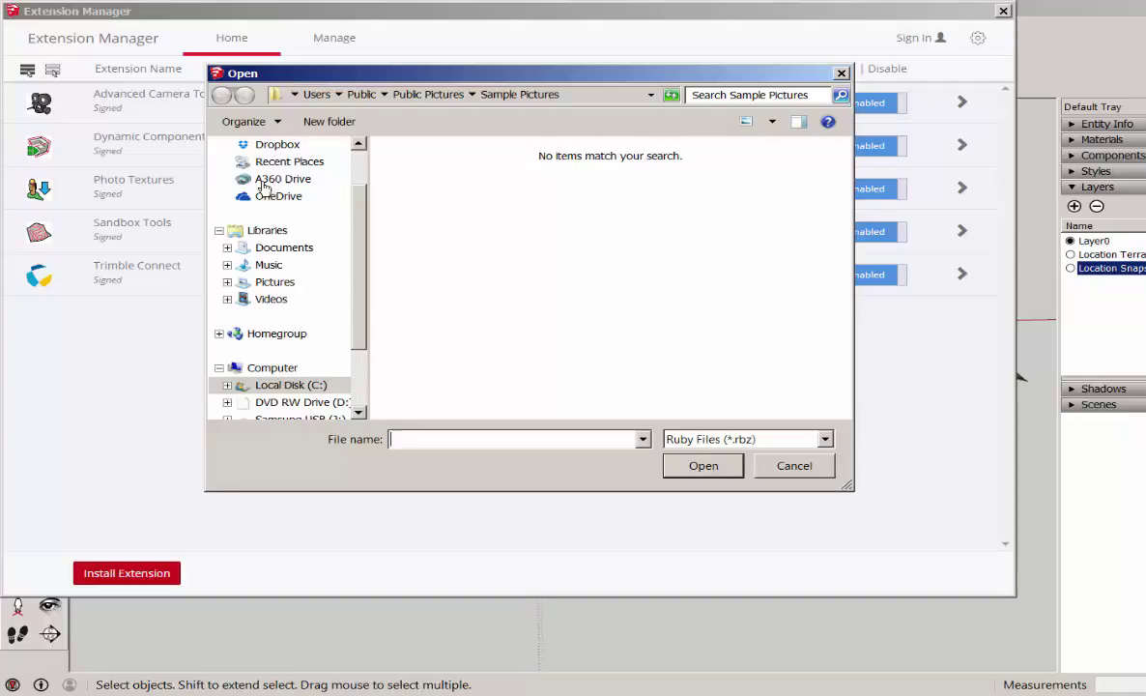
scroll(265, 186, "up", 1)
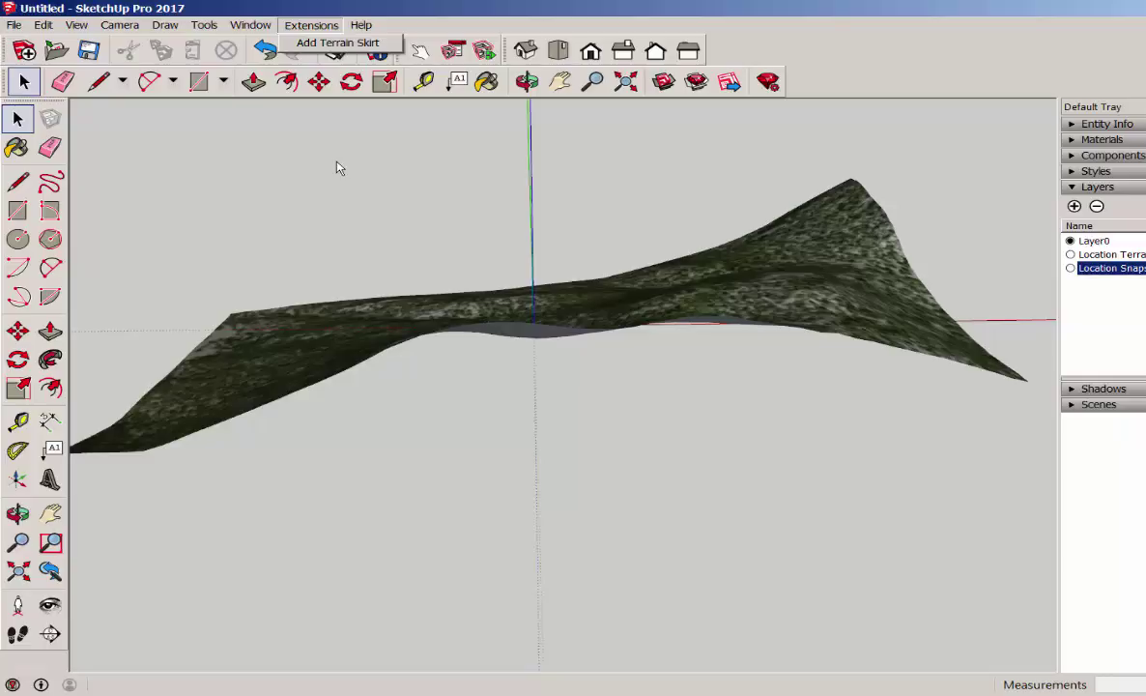
- Apply Extensions > Add Terrain Skirt to the selected terrain, accept the warning, and inspect the skirt
left_click(577, 324)
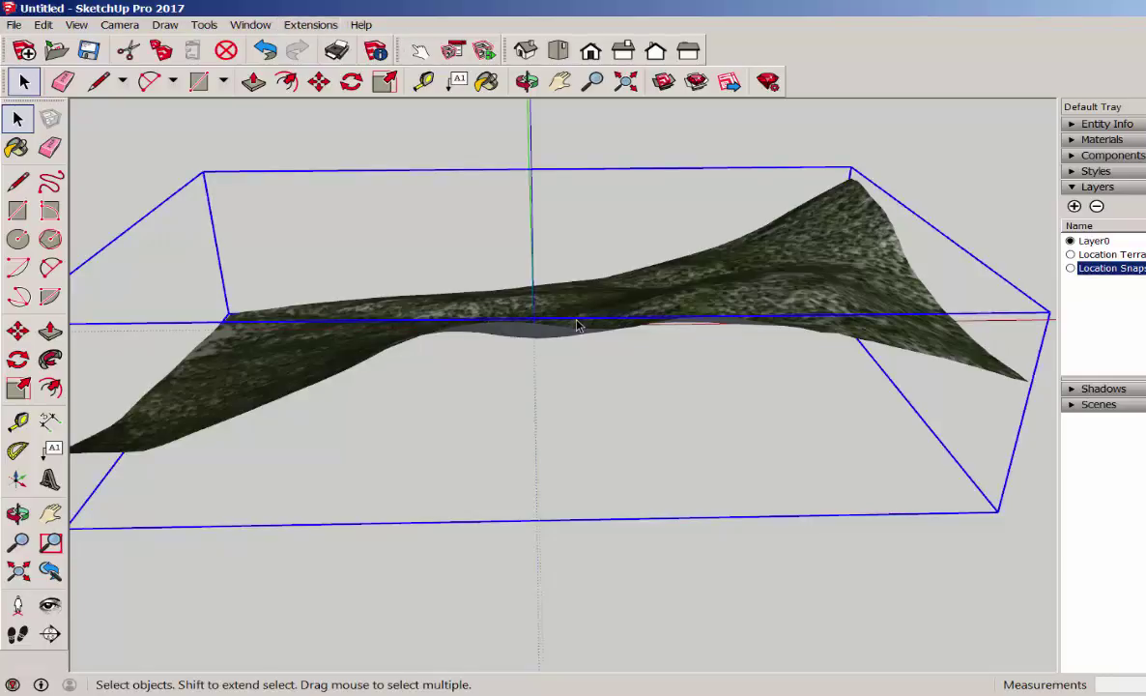
left_click(305, 25)
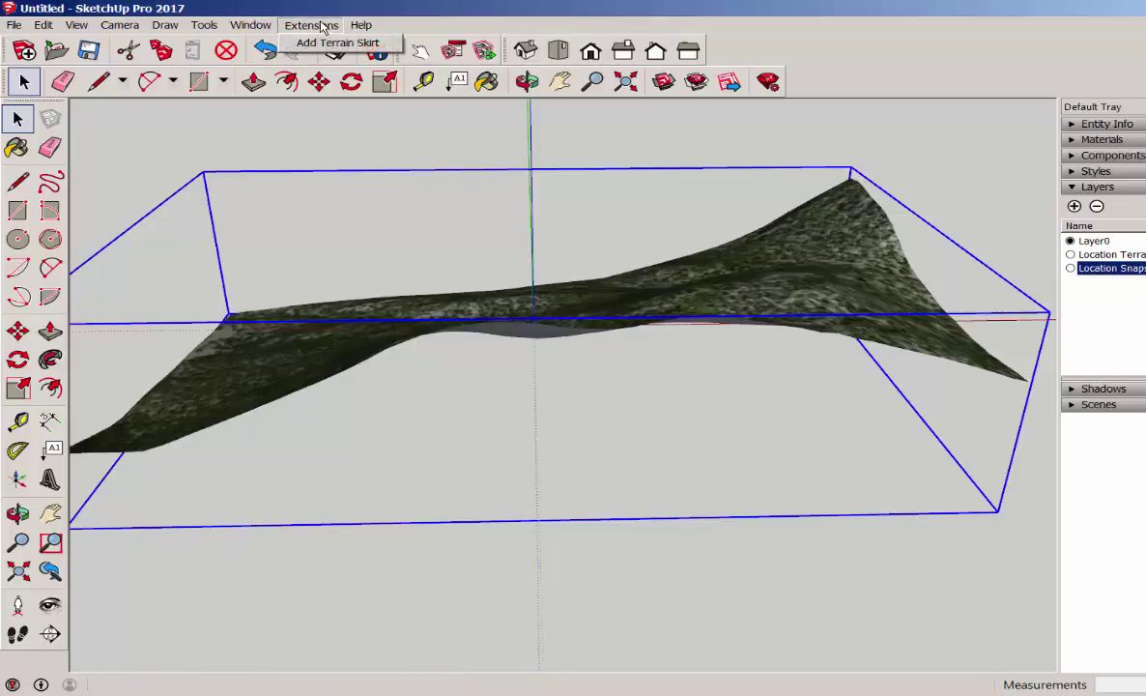
left_click(334, 42)
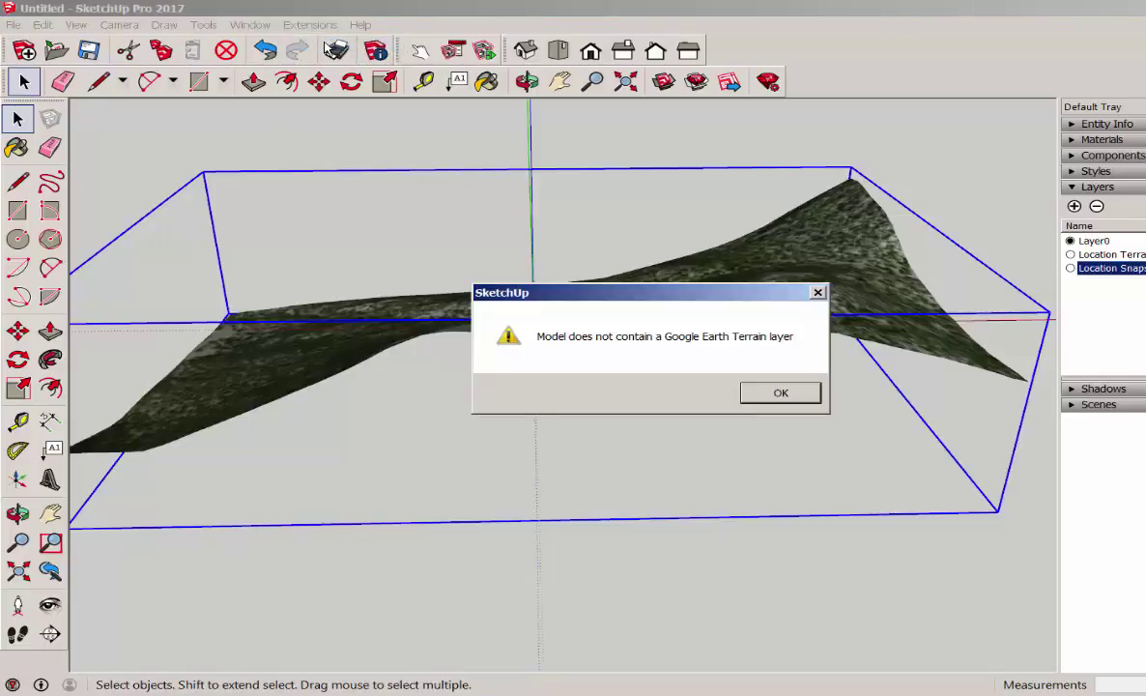
left_click(771, 398)
middle_click_drag(640, 499, 660, 373)
left_click(685, 546)
scroll(675, 515, "down", 4)
middle_click_drag(652, 431, 684, 252)
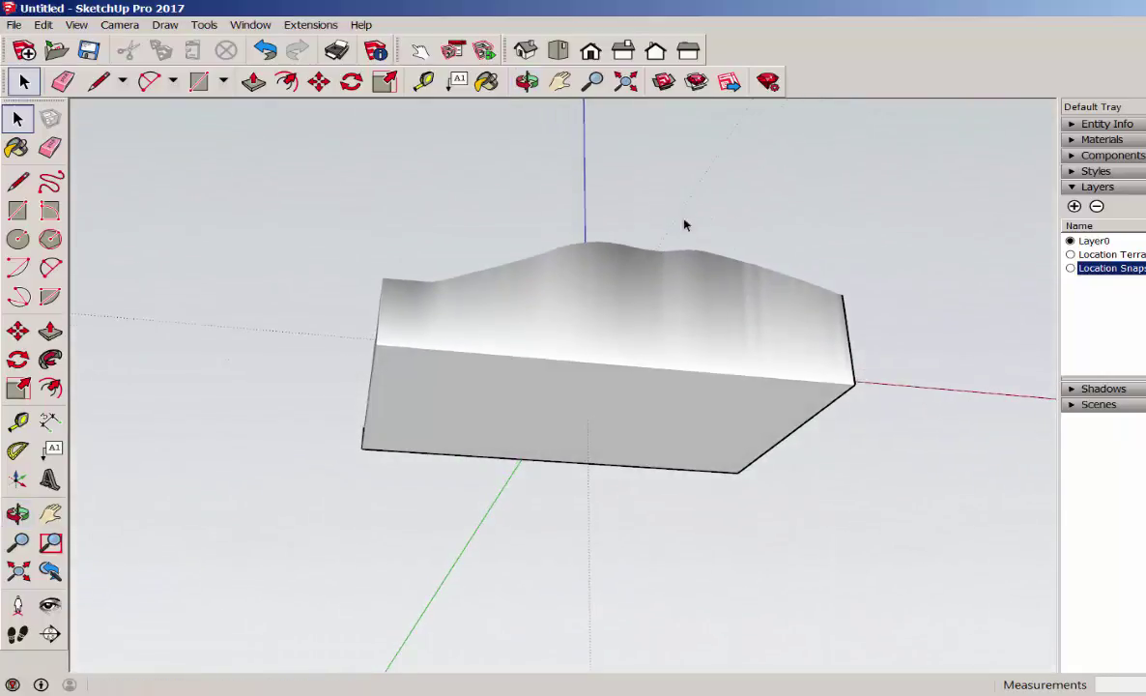
middle_click_drag(626, 427, 1112, 489)
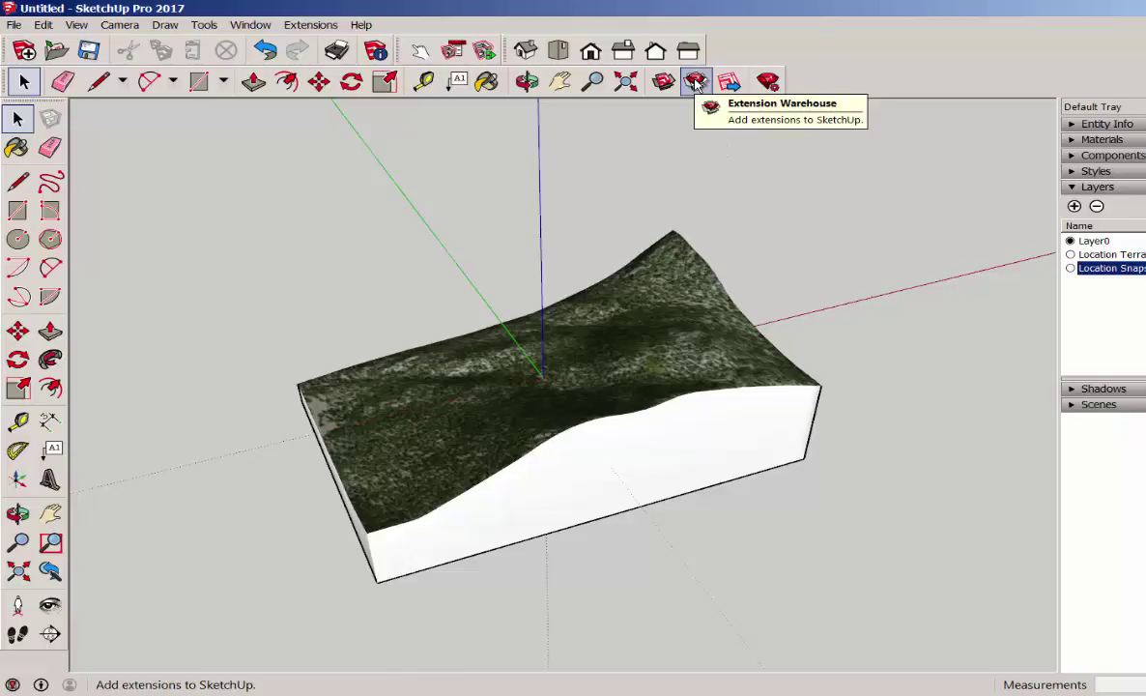
- Install SketchUp STL from the Extension Warehouse's Top Extensions, approving the prompts, and close the store
left_click(696, 83)
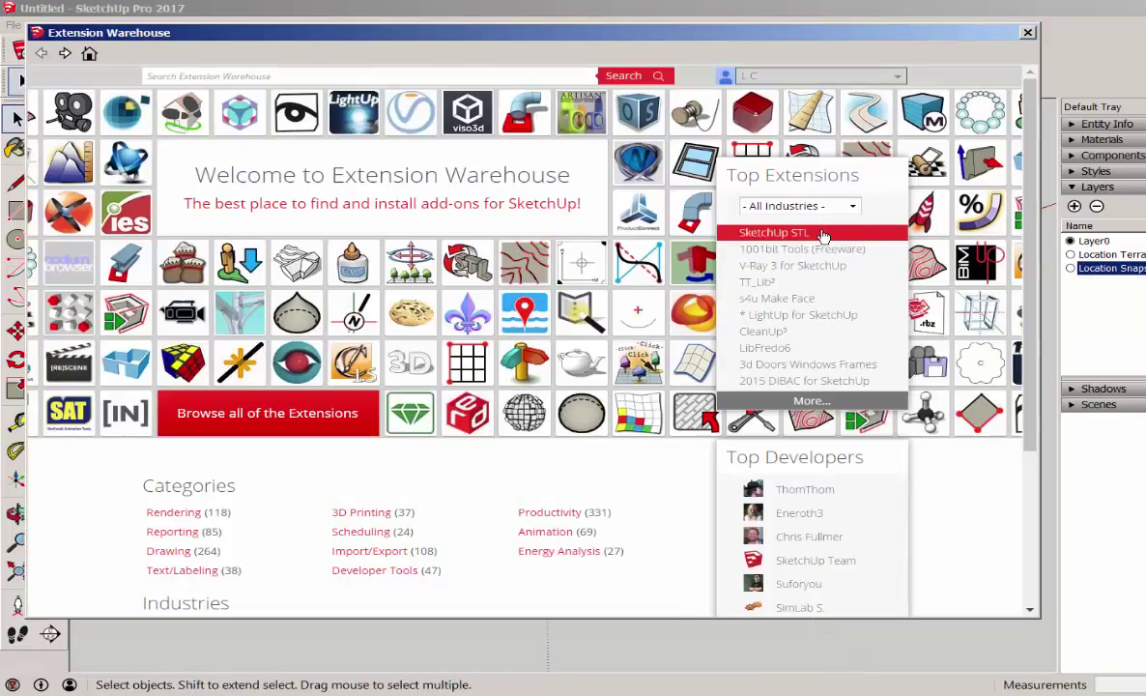
left_click(822, 235)
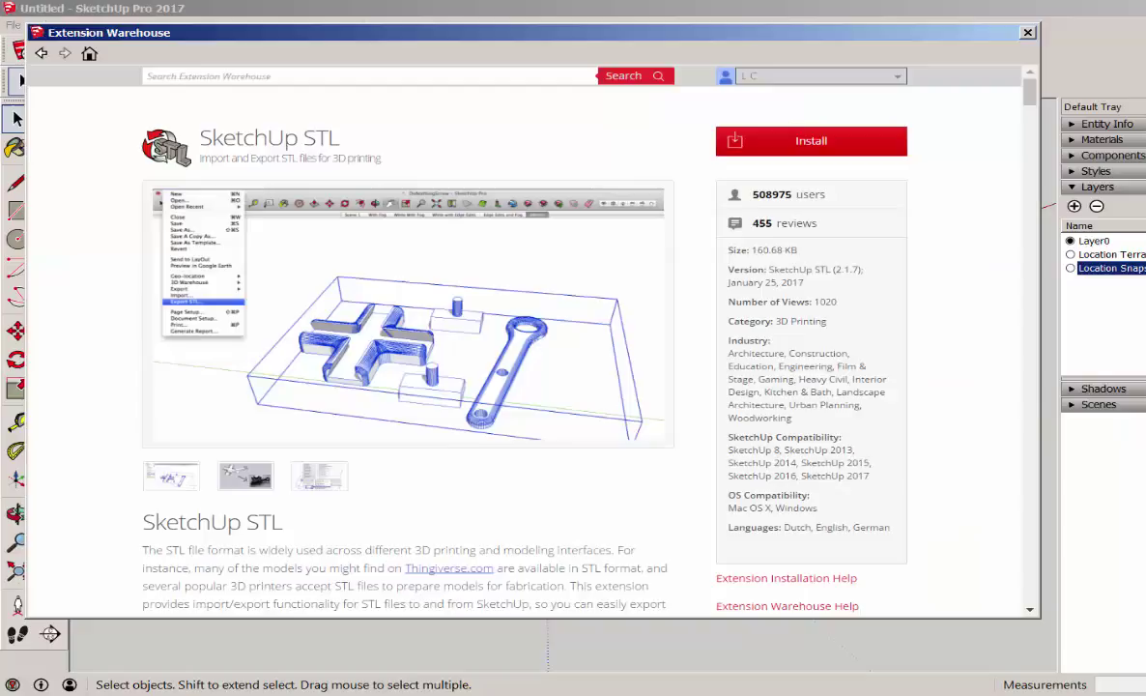
left_click(826, 143)
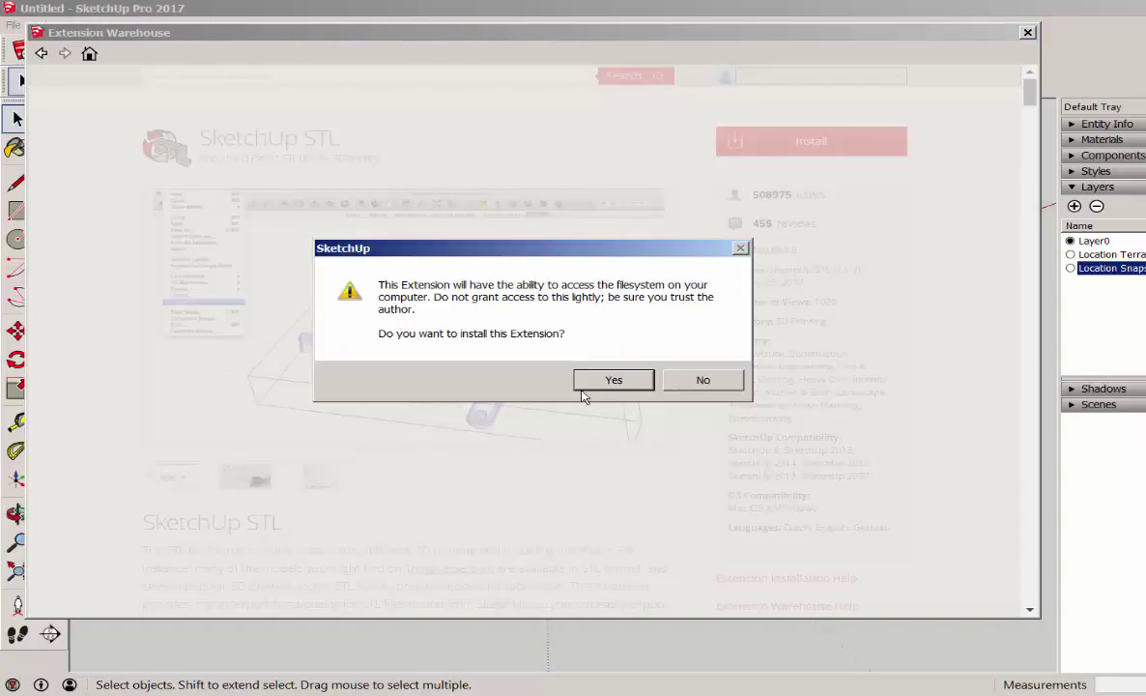
left_click(604, 385)
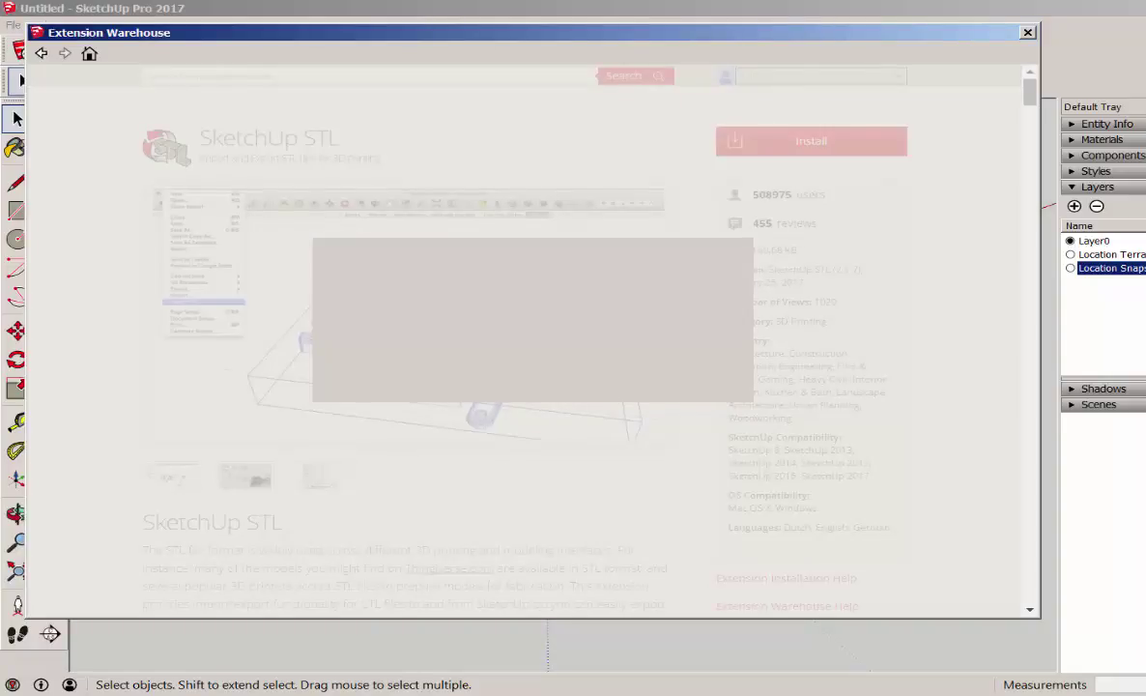
left_click(692, 367)
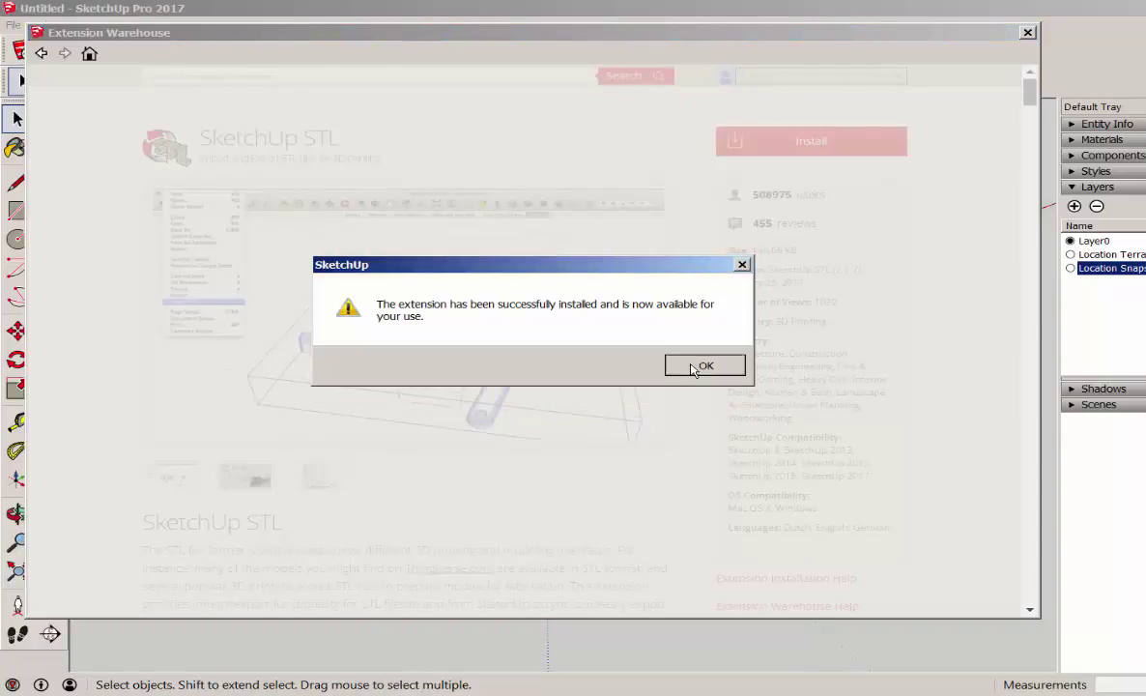
left_click(1028, 34)
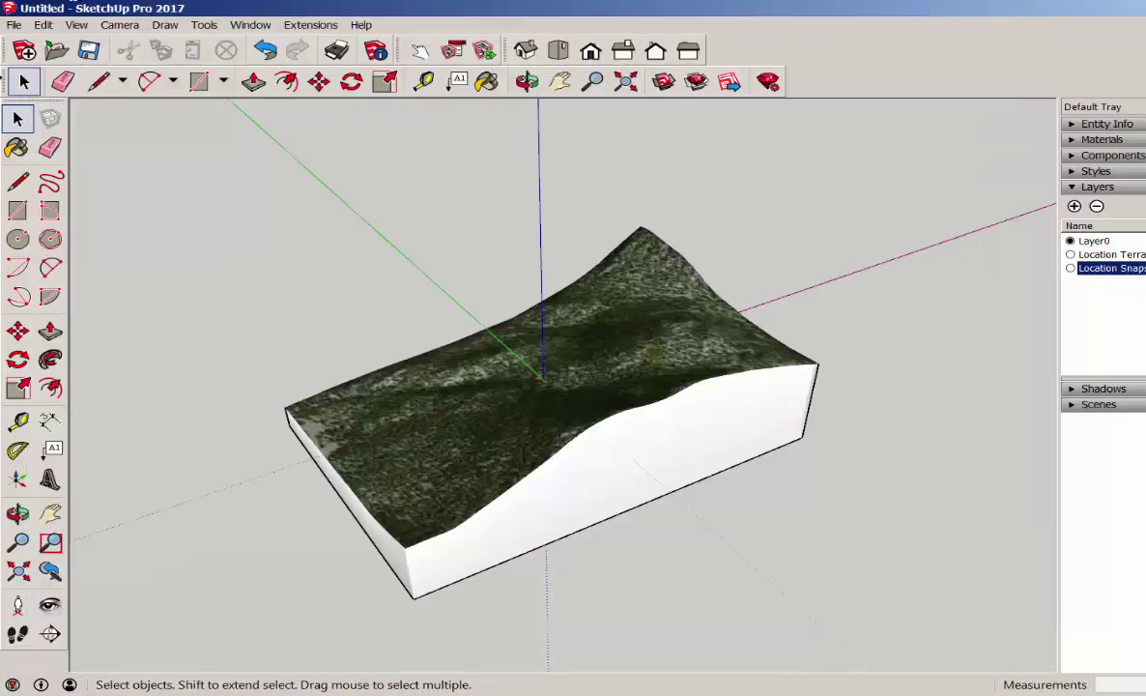
- Start File > Export STL and set the file format to Binary
left_click(14, 25)
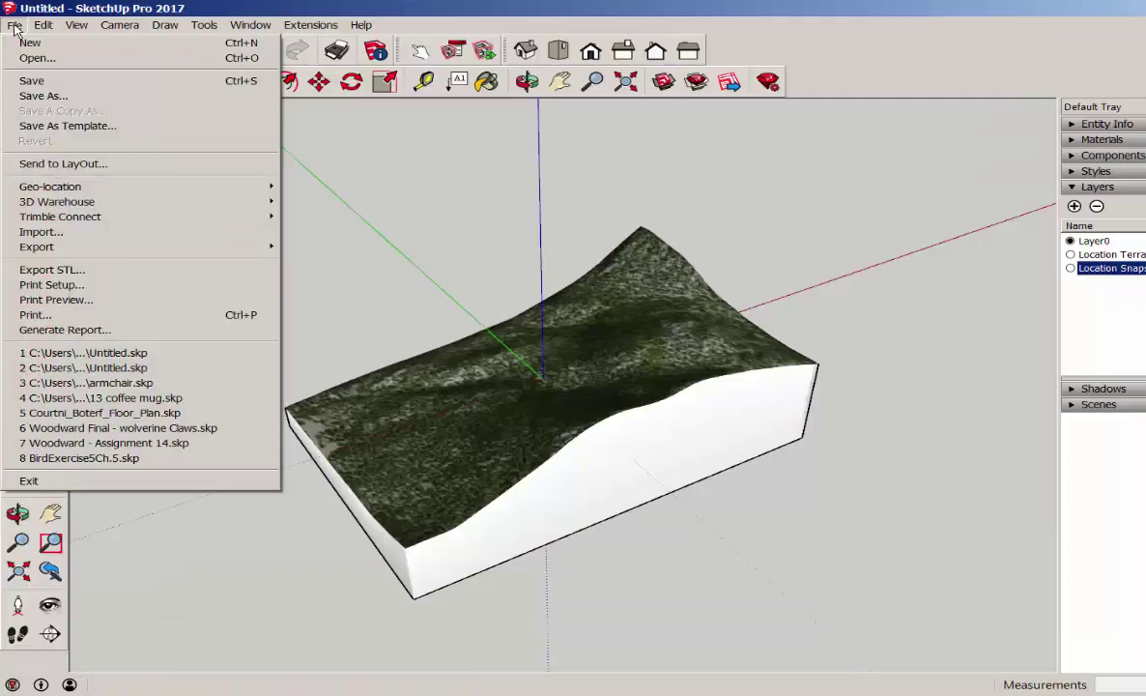
left_click(41, 270)
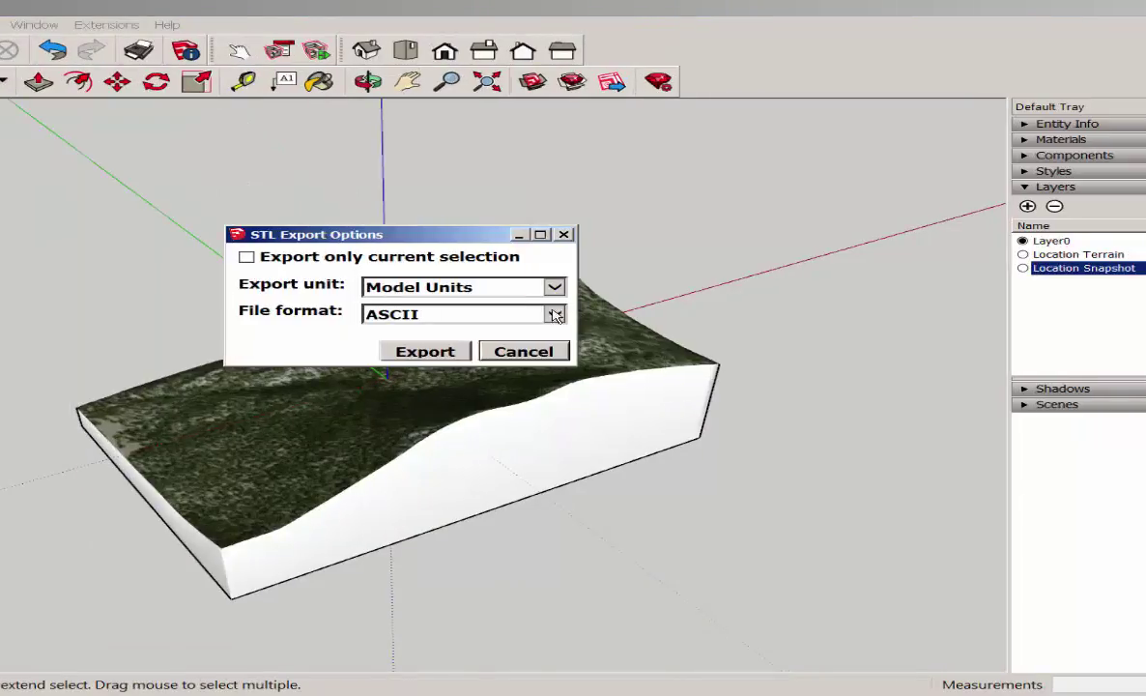
left_click(555, 315)
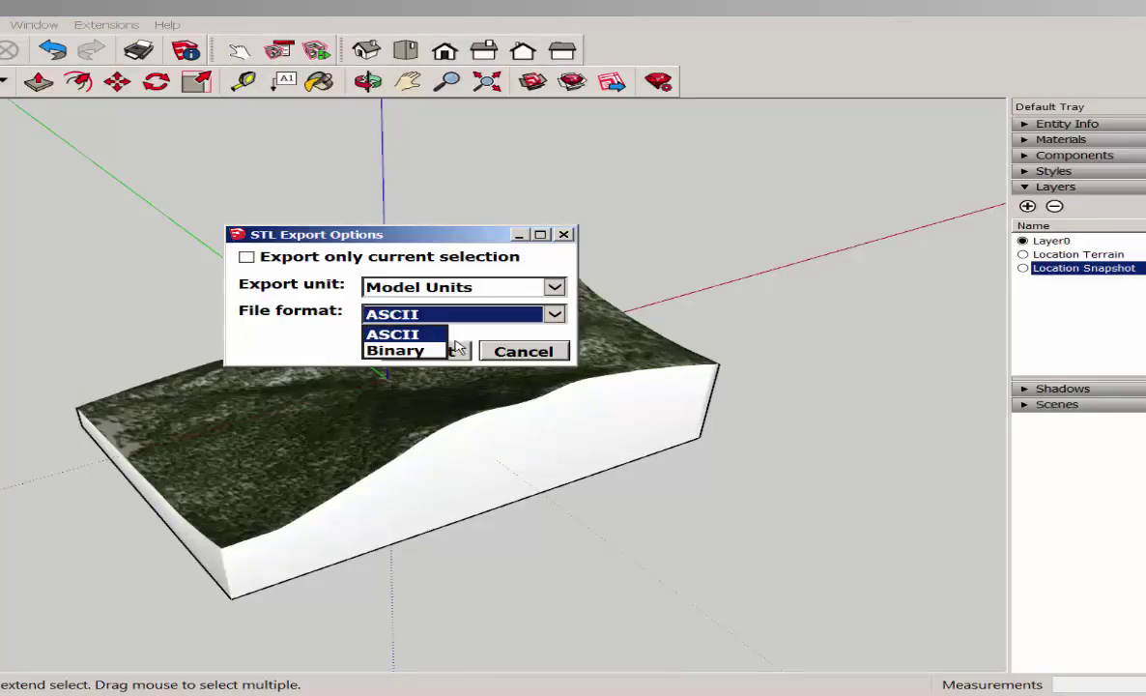
left_click(402, 350)
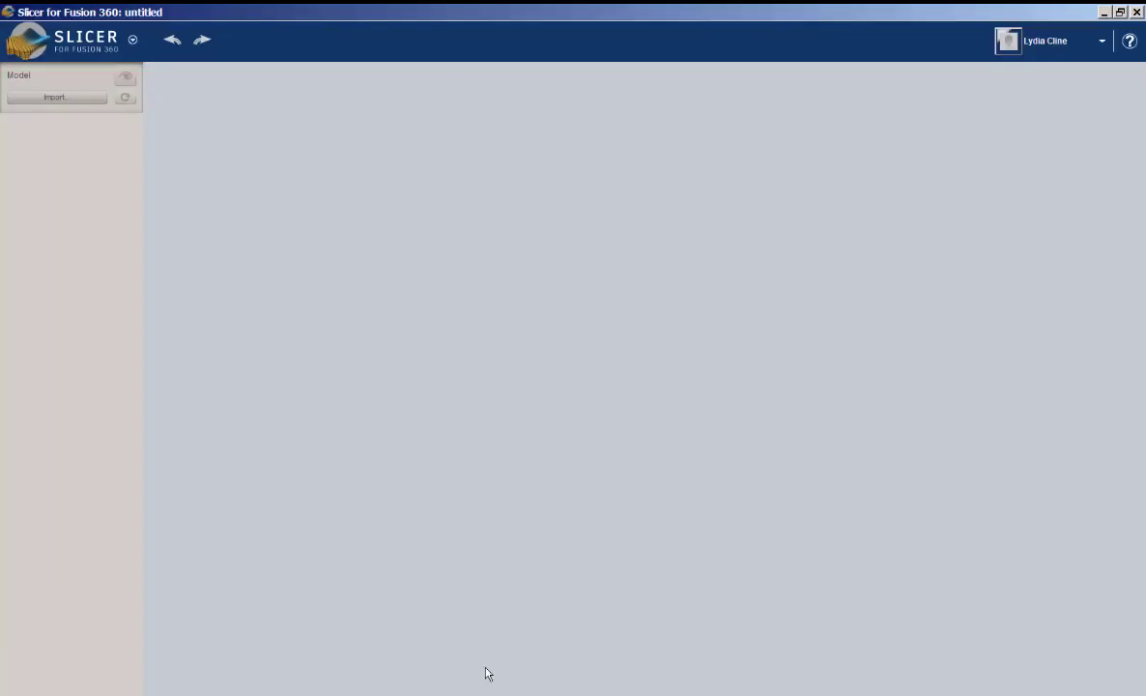
- Import terrain model.stl from the Desktop and orbit to inspect the terrain block
left_click(56, 99)
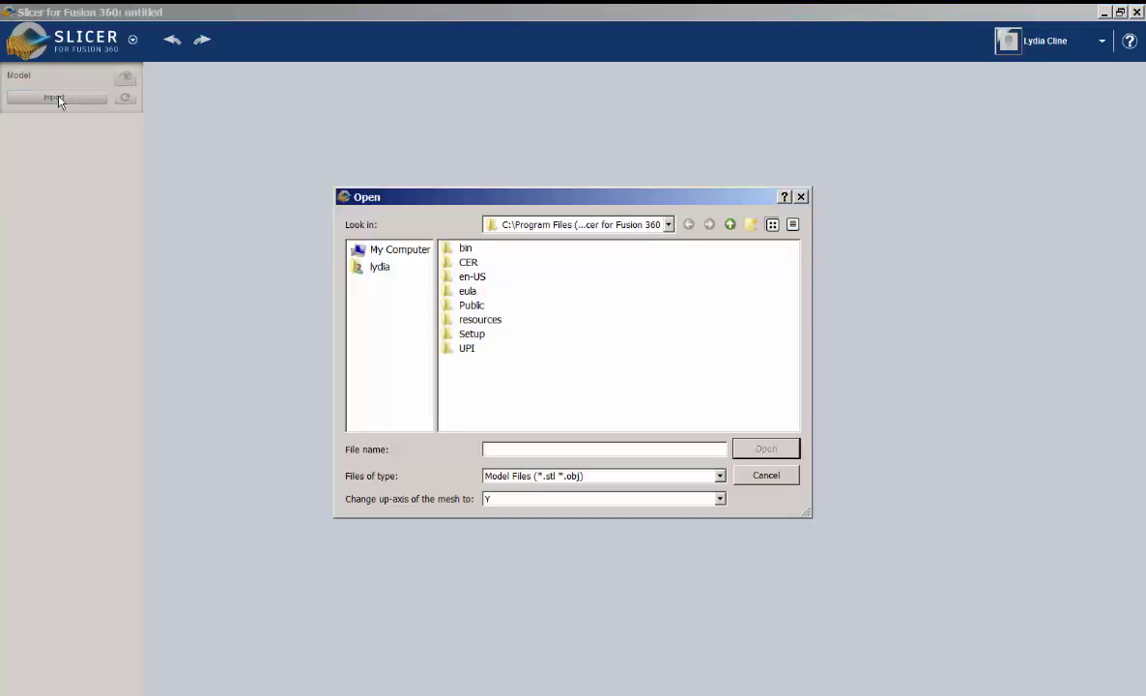
left_click(379, 267)
left_click(475, 263)
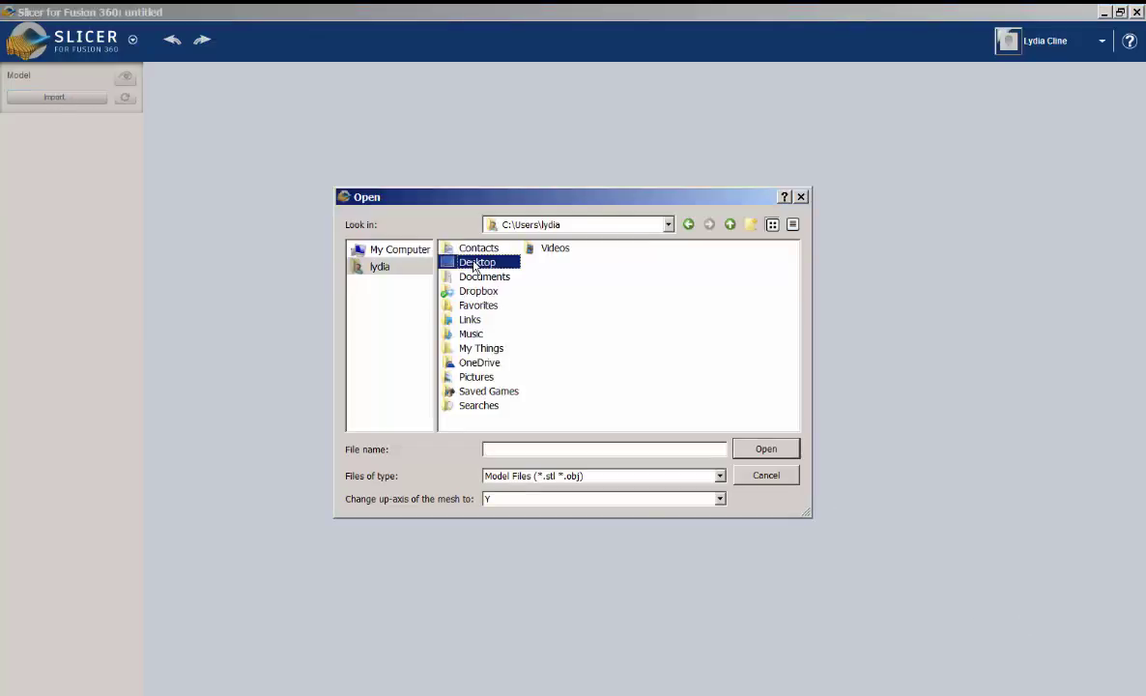
double_click(474, 264)
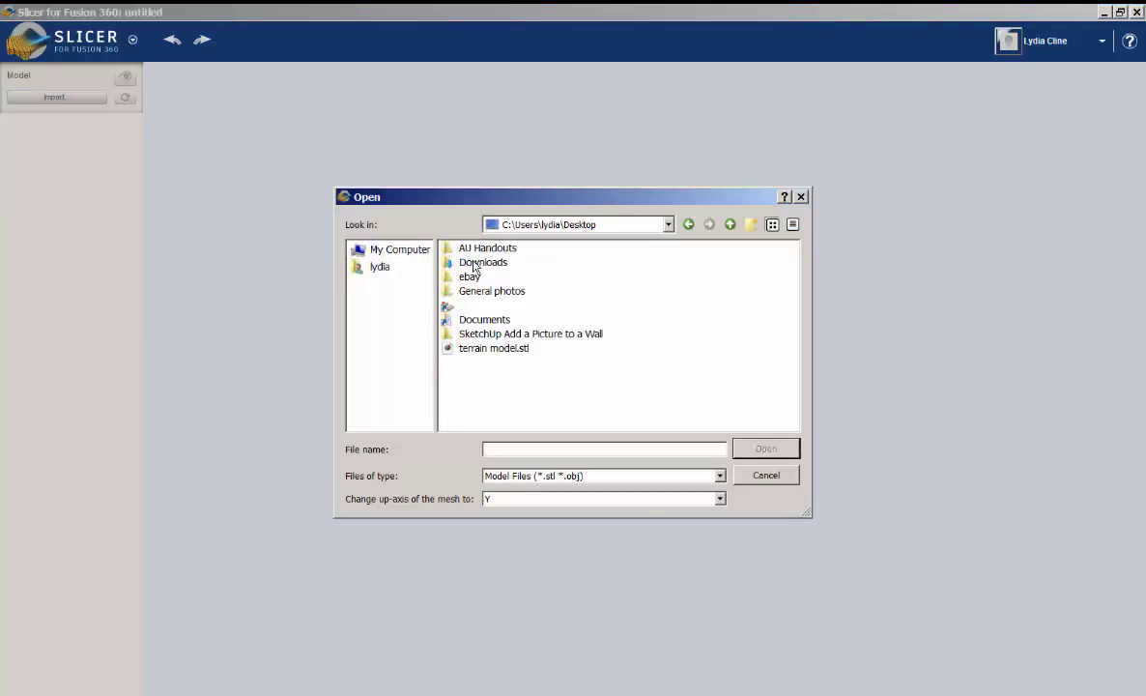
double_click(493, 348)
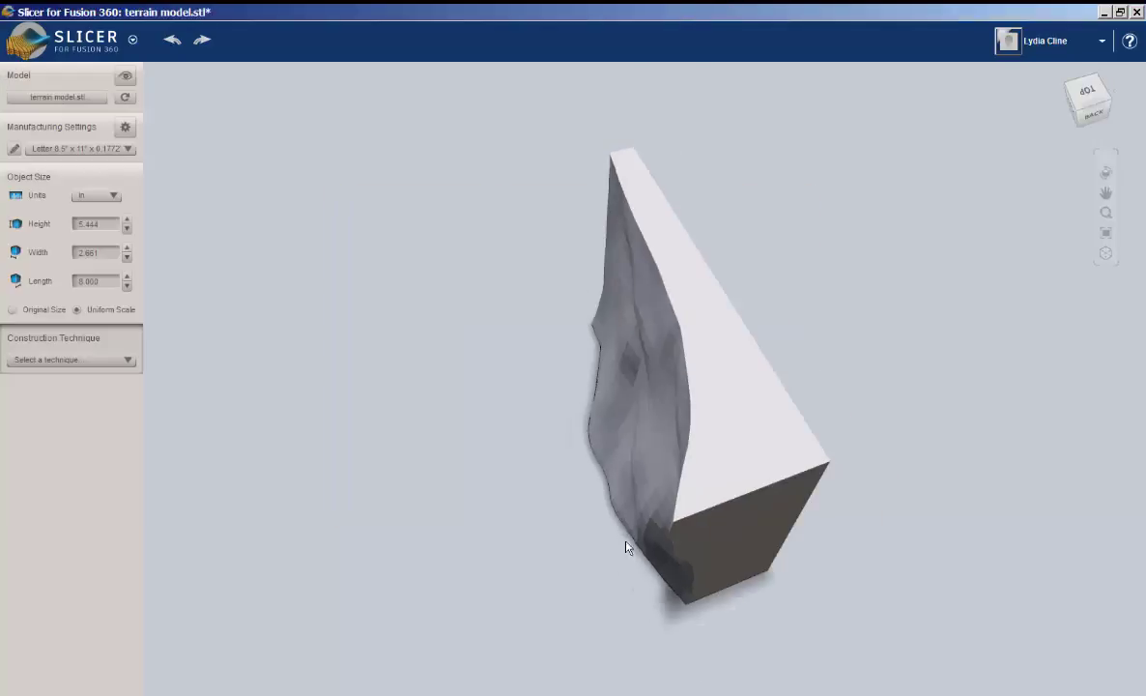
left_click_drag(618, 477, 329, 430)
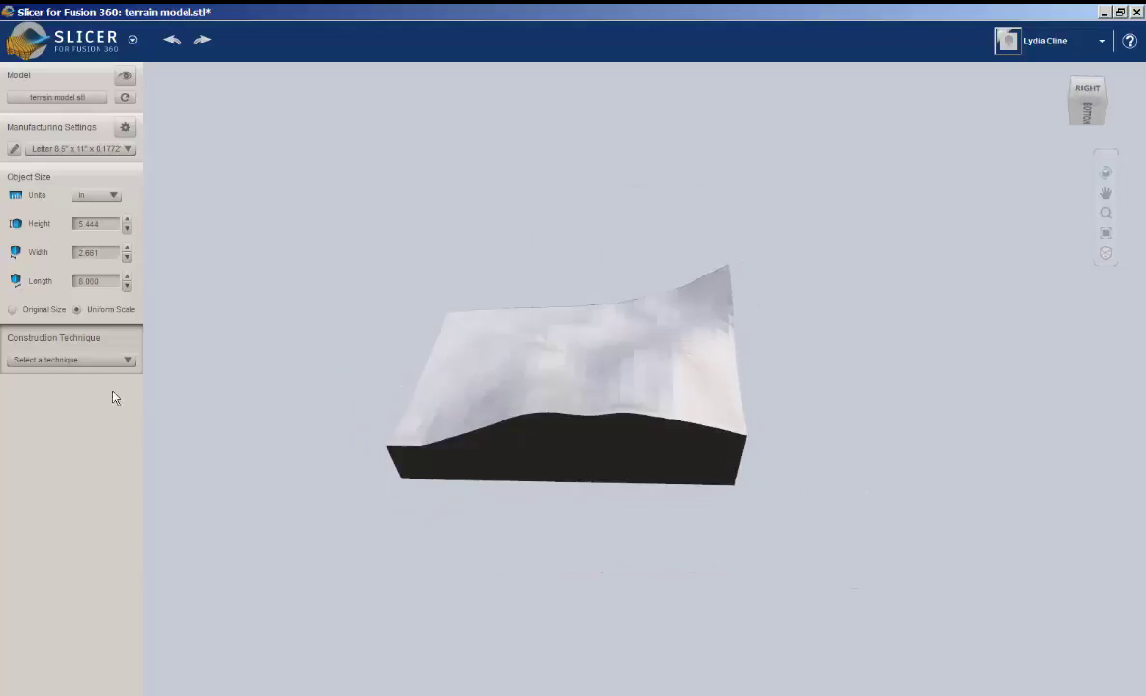
left_click(128, 360)
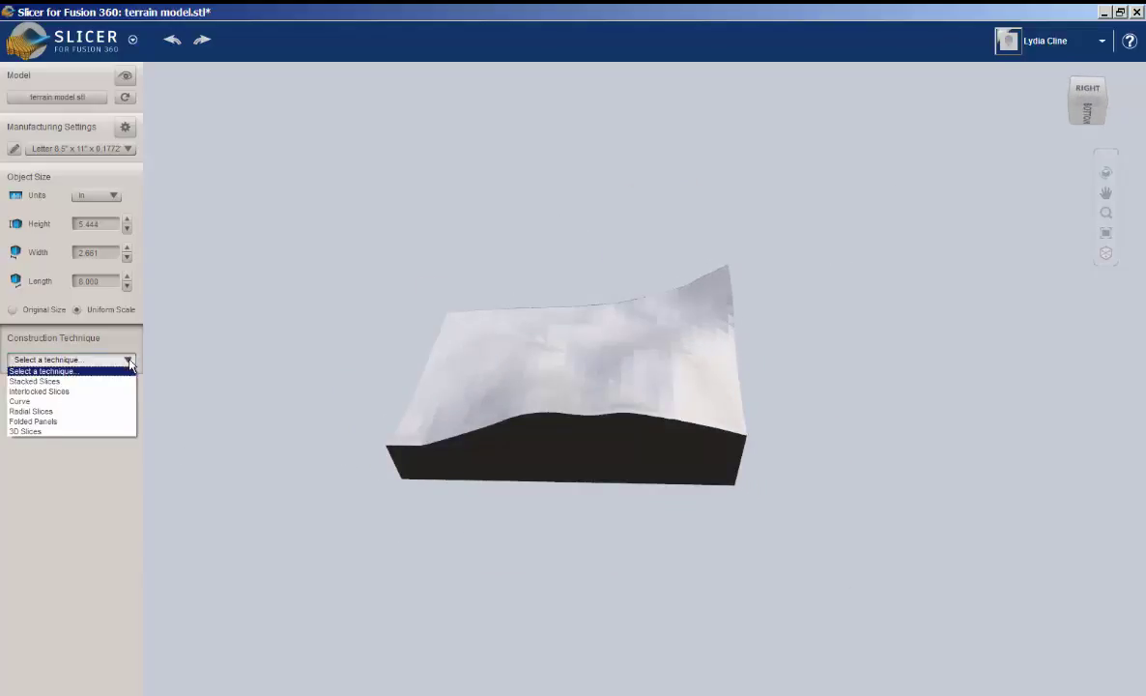
- Switch the construction technique to Stacked Slices and view the terrain from the front
left_click(42, 383)
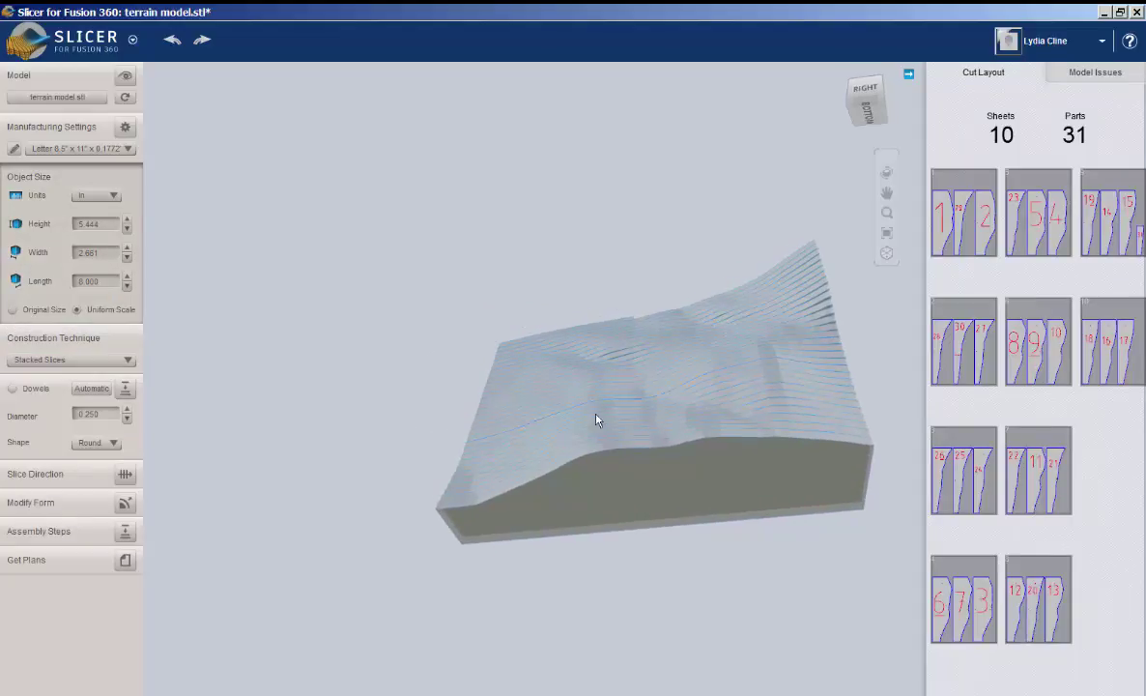
scroll(618, 440, "up", 3)
scroll(590, 525, "down", 4)
left_click_drag(593, 525, 319, 507)
mouse_move(435, 545)
left_mouse_down()
mouse_move(540, 578)
mouse_move(484, 543)
mouse_move(422, 550)
left_mouse_up()
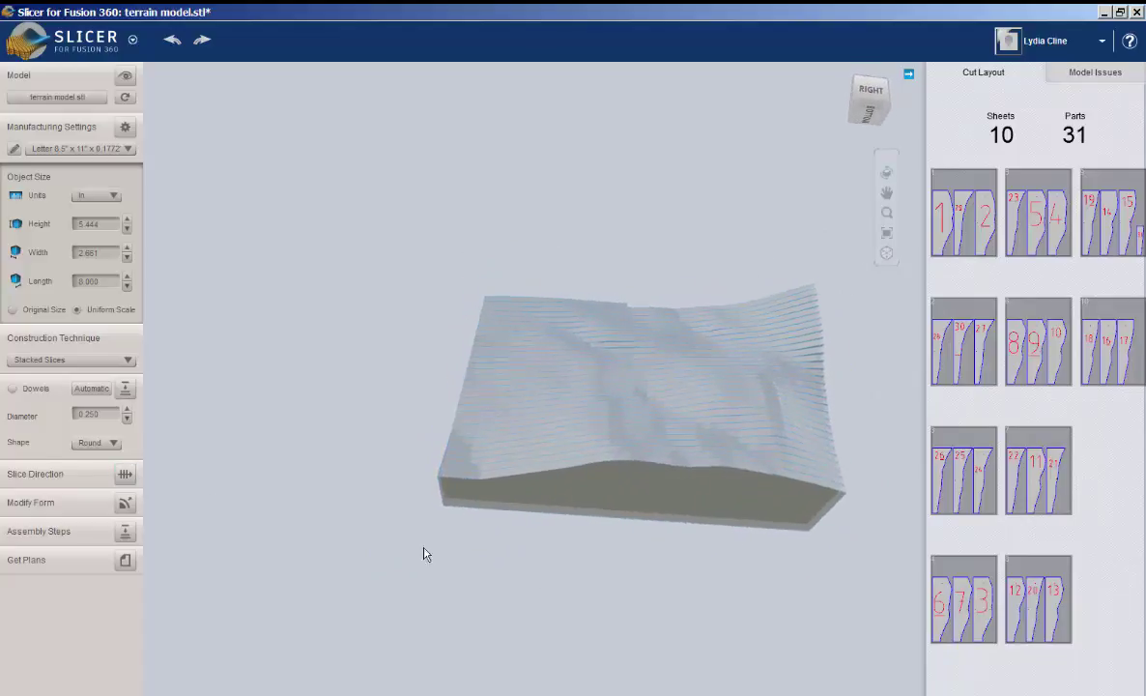
- Rotate the slice direction about -65 degrees around the vertical axis
left_click(125, 475)
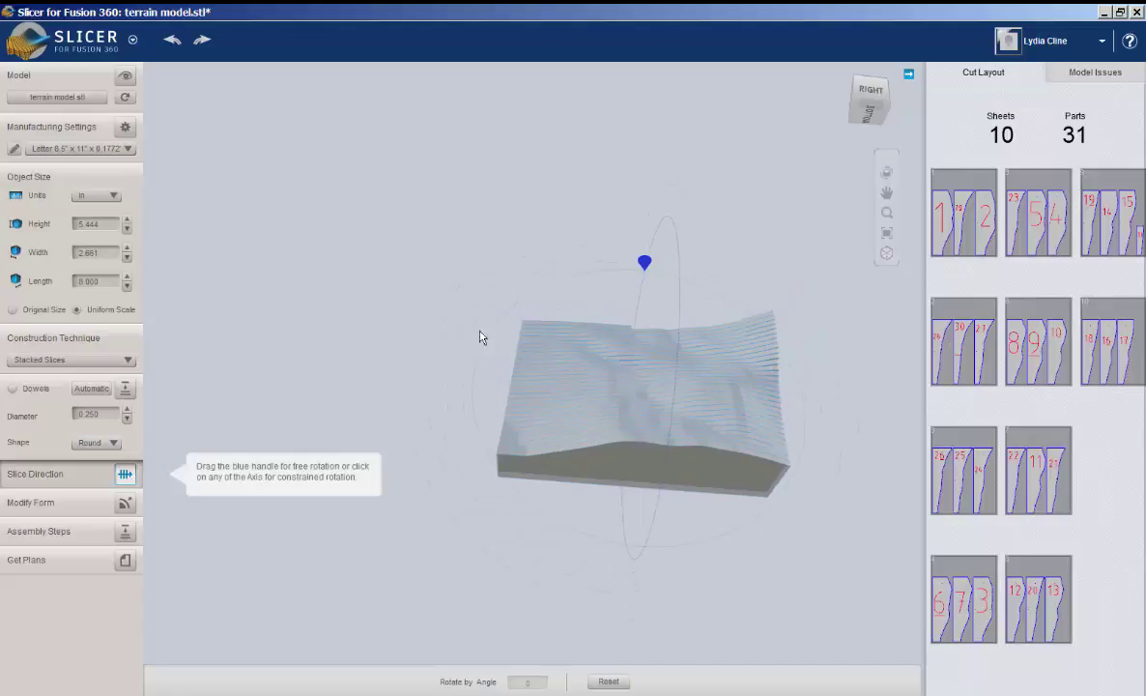
left_click(618, 259)
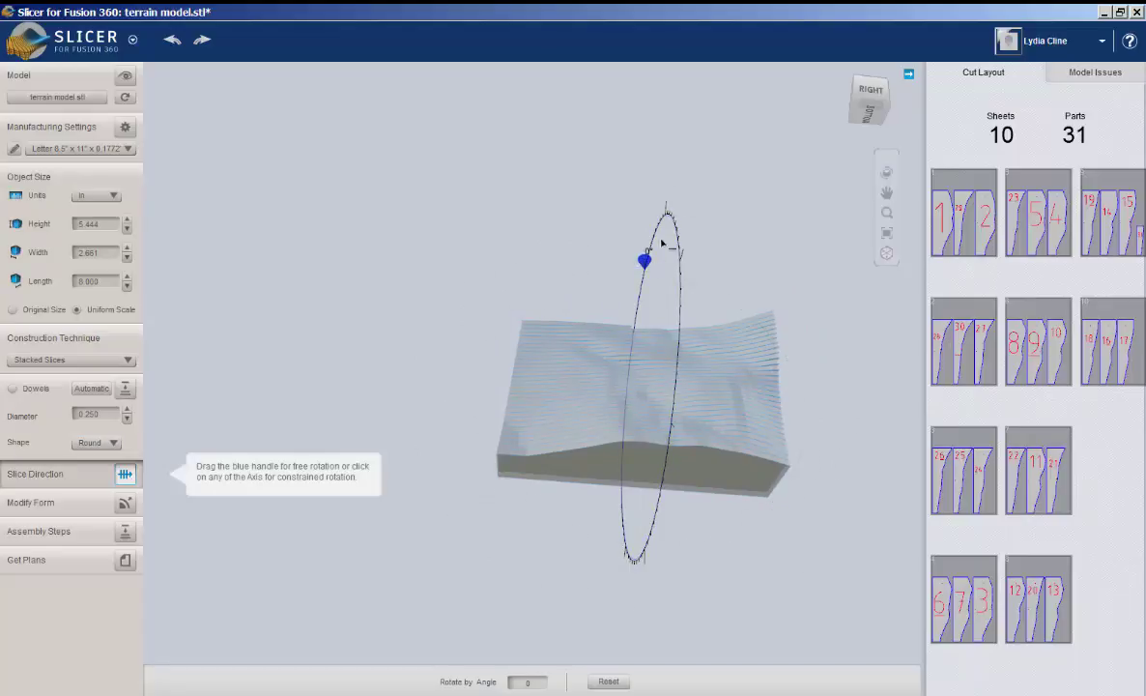
mouse_move(642, 228)
left_mouse_down()
mouse_move(556, 324)
mouse_move(489, 356)
mouse_move(468, 399)
mouse_move(502, 460)
left_mouse_up()
right_click_drag(675, 520, 695, 453)
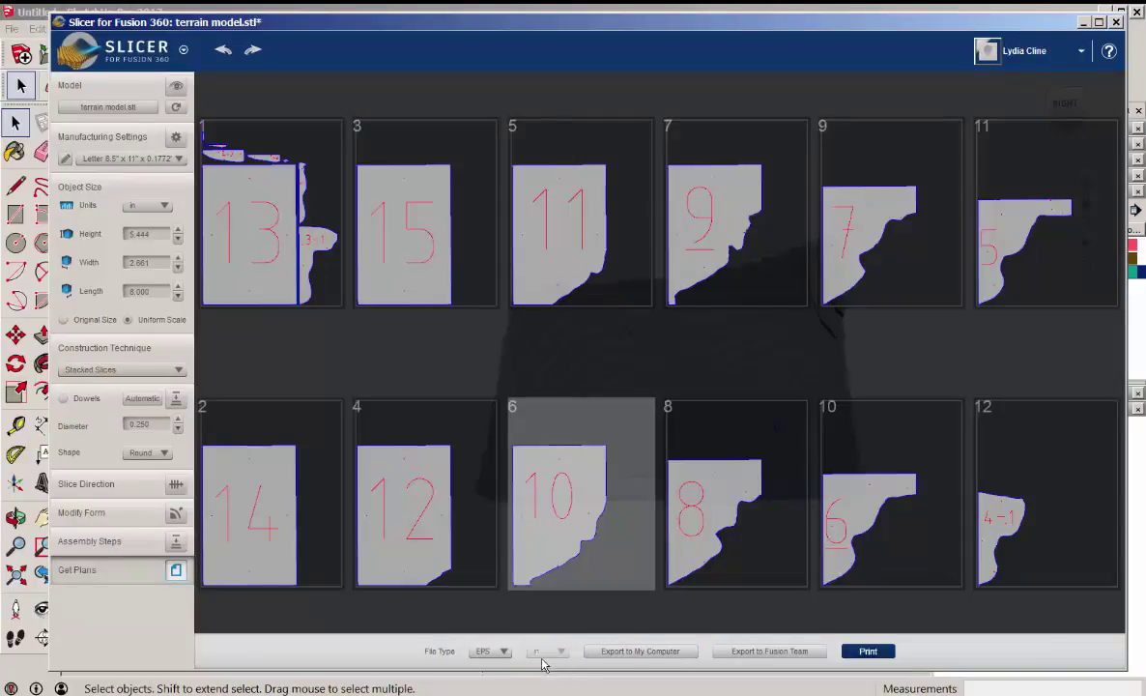
- Set the plans' file type to DXF and export the cut sheets to the computer
left_click(500, 650)
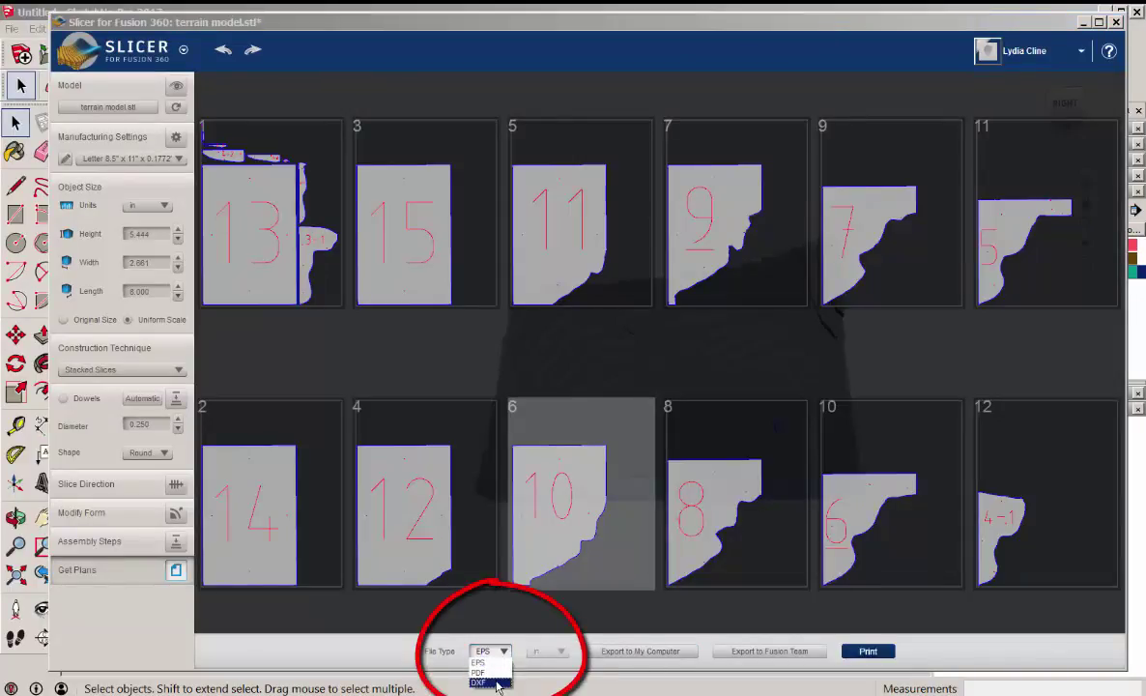
left_click(498, 683)
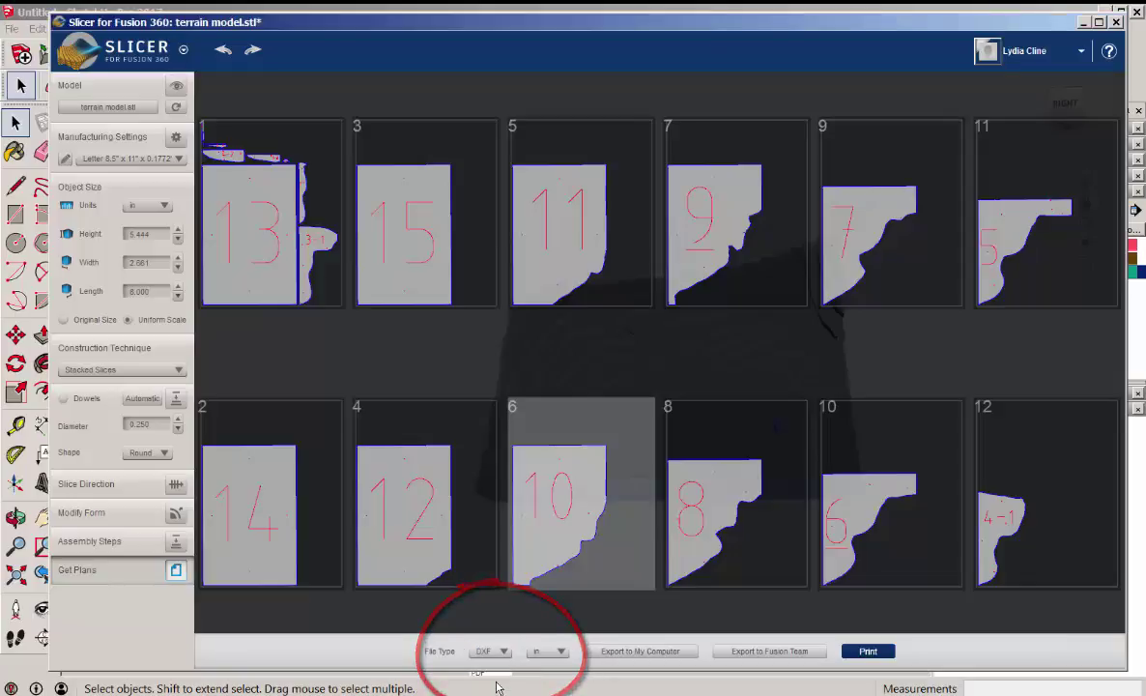
left_click(617, 653)
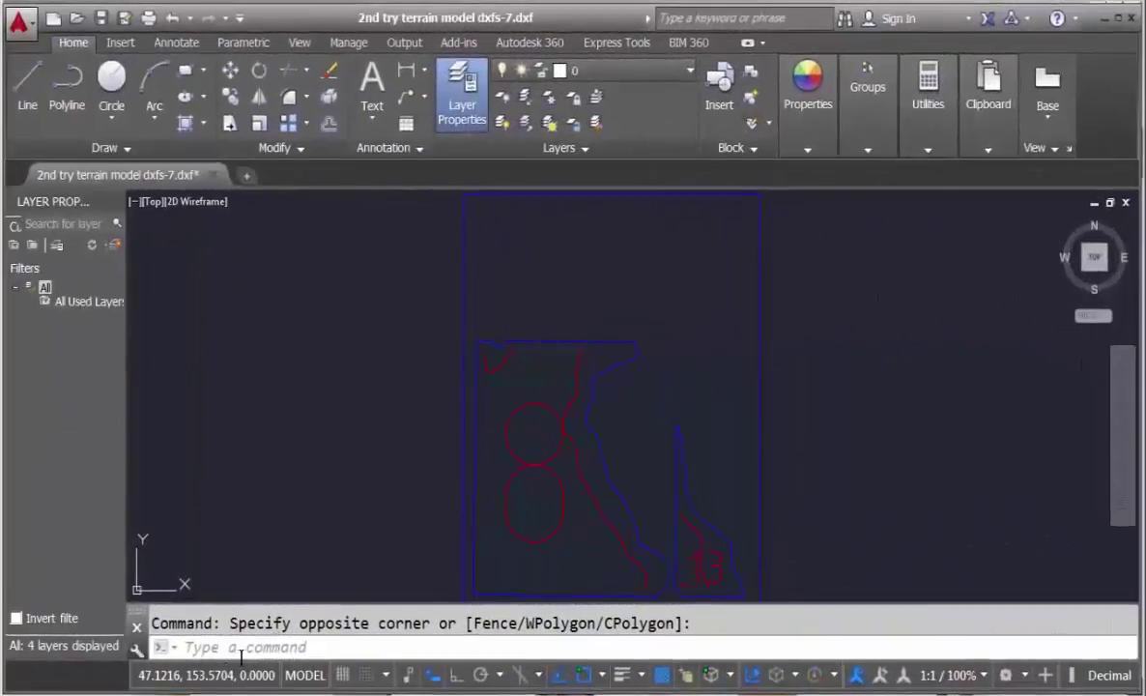
- Run OVERKILL on a window selection of all slice outlines to delete duplicate lines
left_click(211, 648)
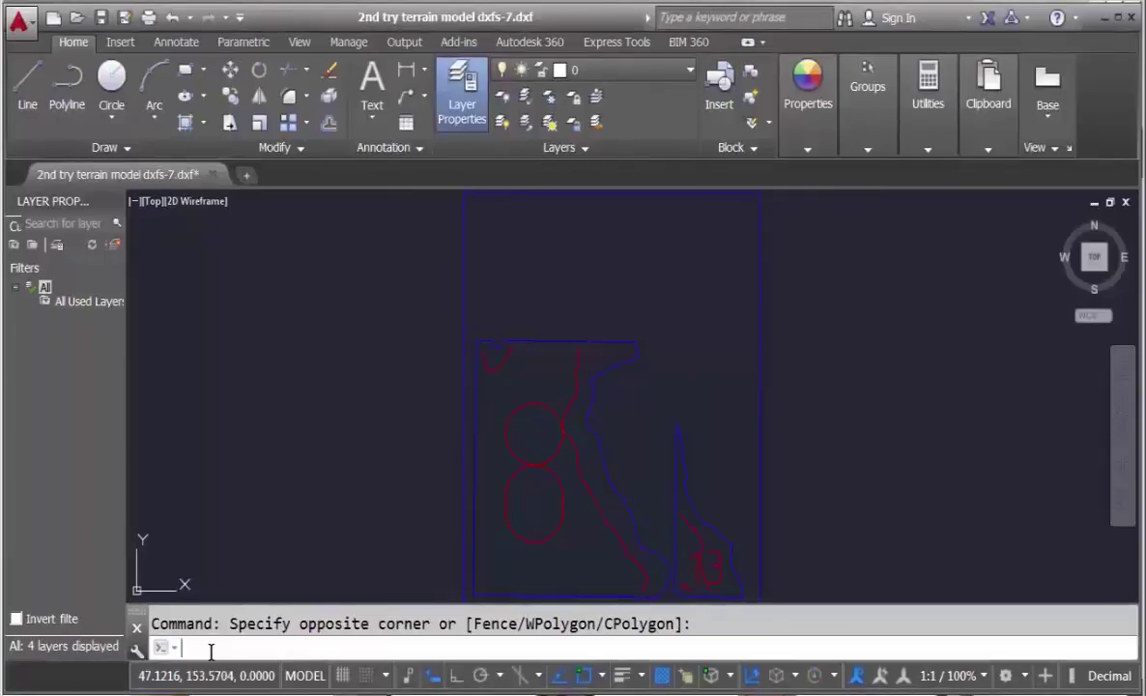
type("overkill")
key("Return")
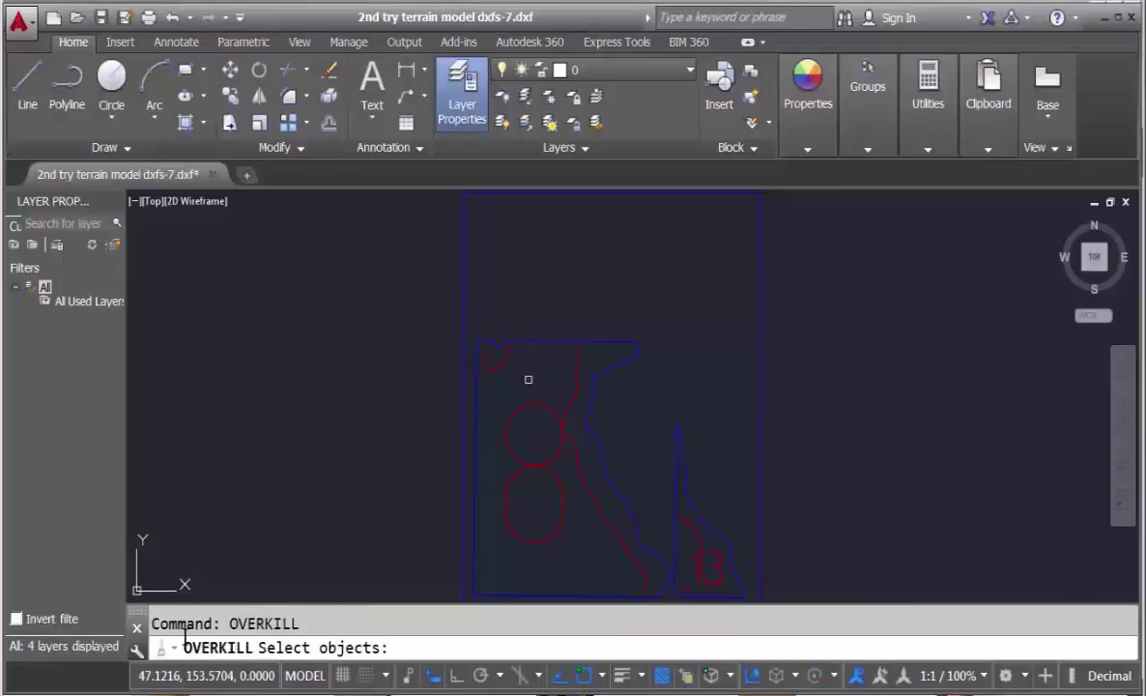
scroll(446, 193, "down", 2)
left_click(445, 191)
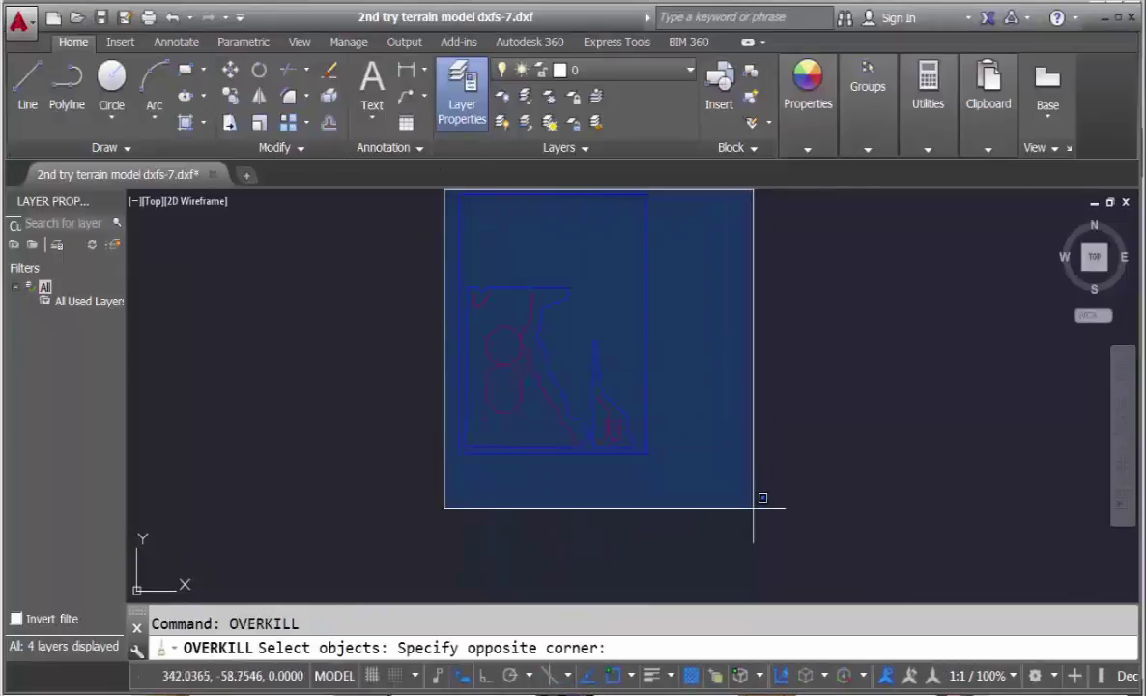
left_click(747, 504)
key("Return")
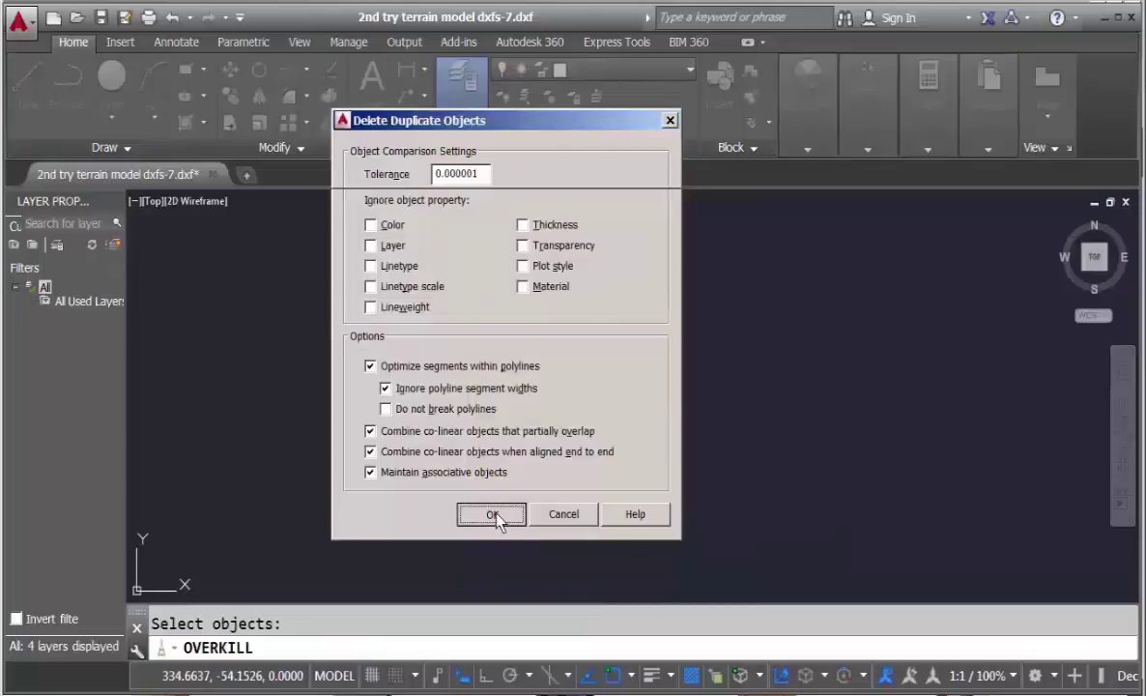
left_click(493, 515)
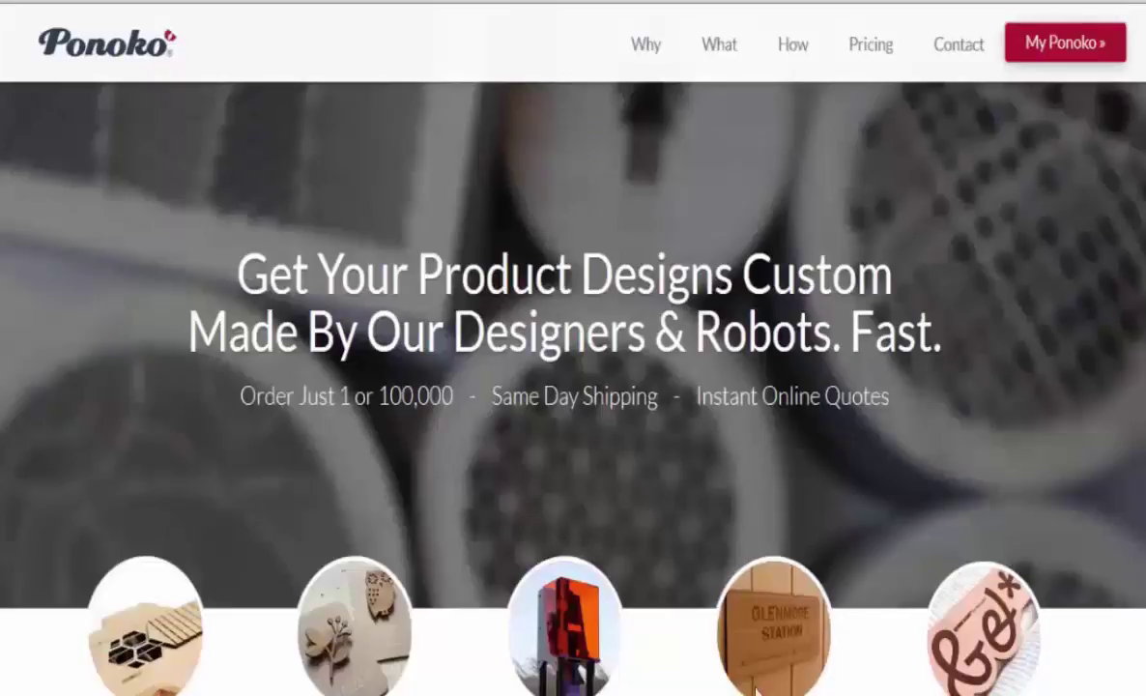
- Go from My Ponoko to My Designs and open the Add a new design page
left_click(1044, 42)
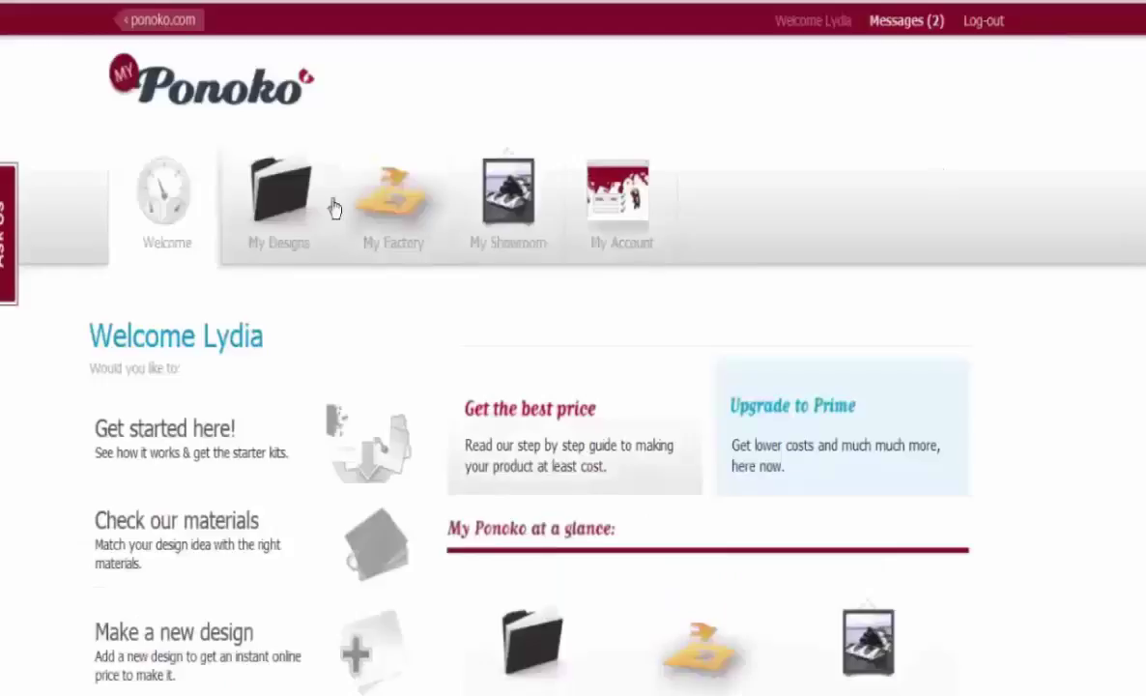
left_click(278, 191)
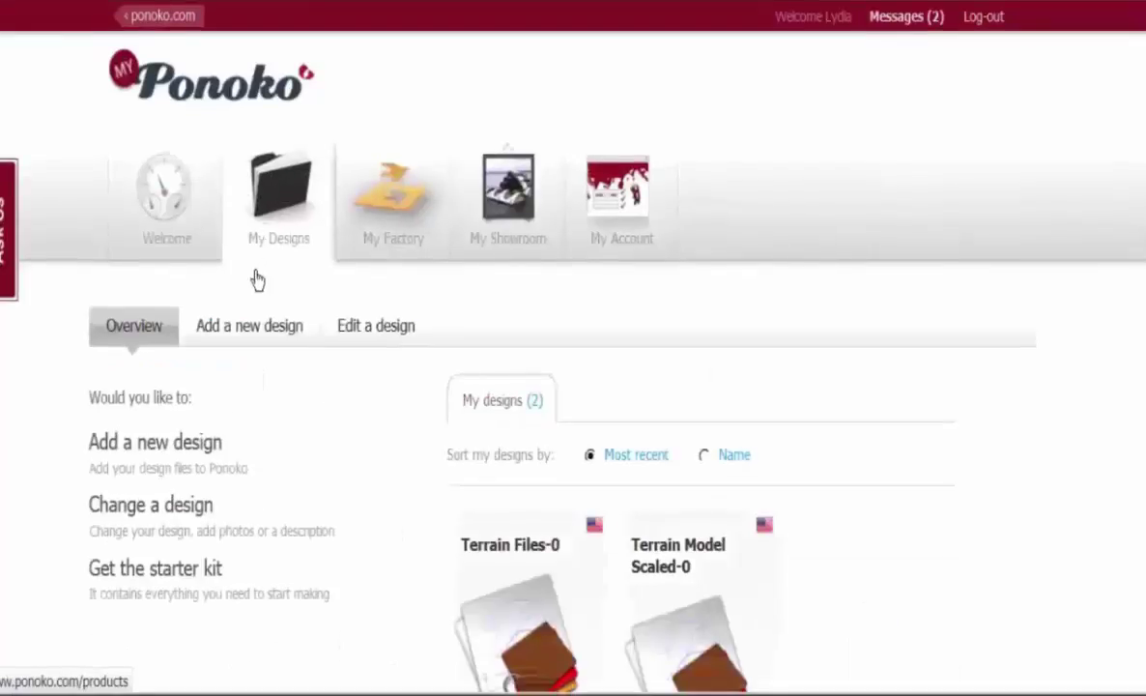
triple_click(203, 448)
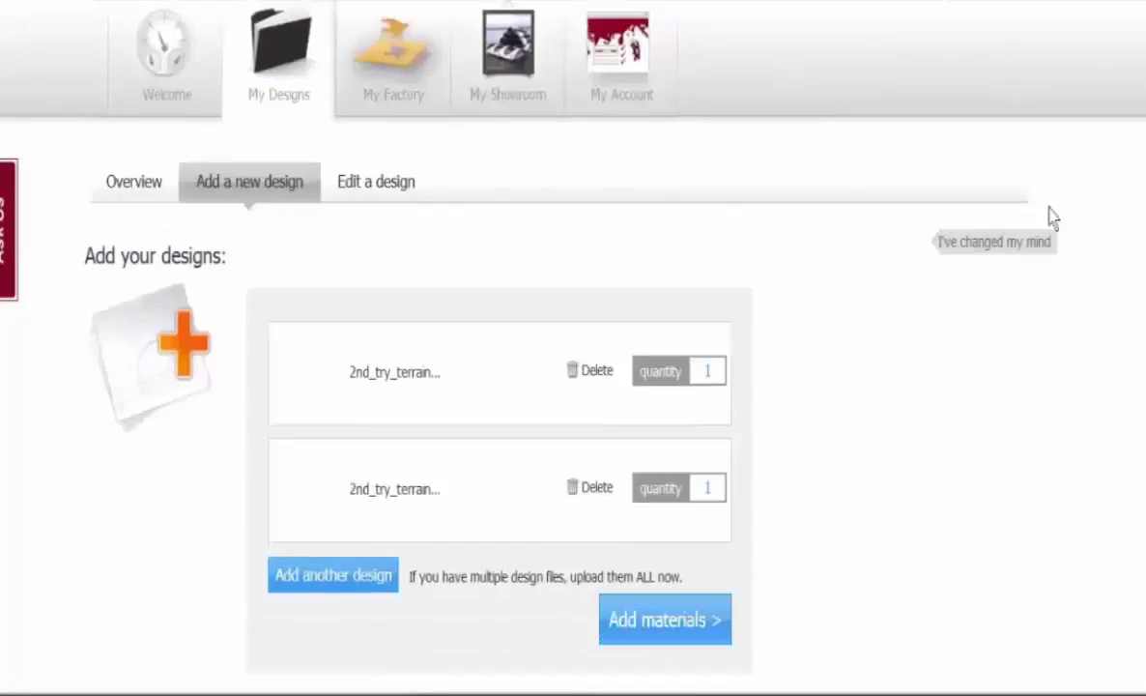
scroll(573, 386, "down", 3)
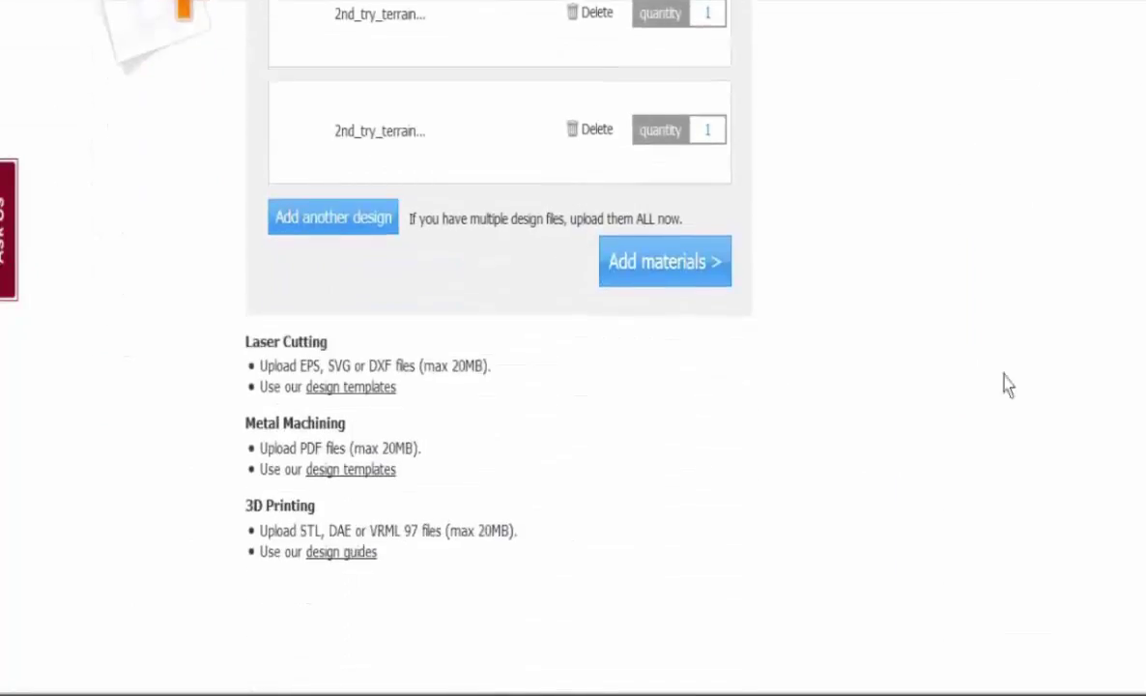
- Proceed to materials and start adding a material to the first terrain DXF
left_click(660, 266)
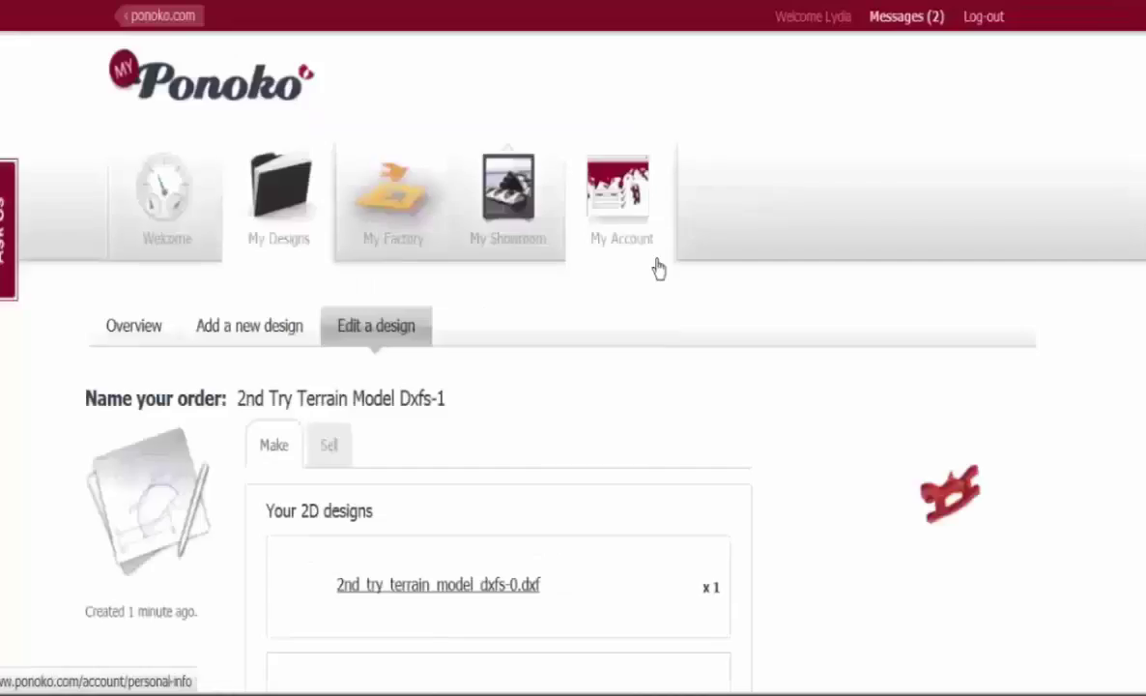
scroll(647, 299, "down", 3)
scroll(648, 300, "down", 4)
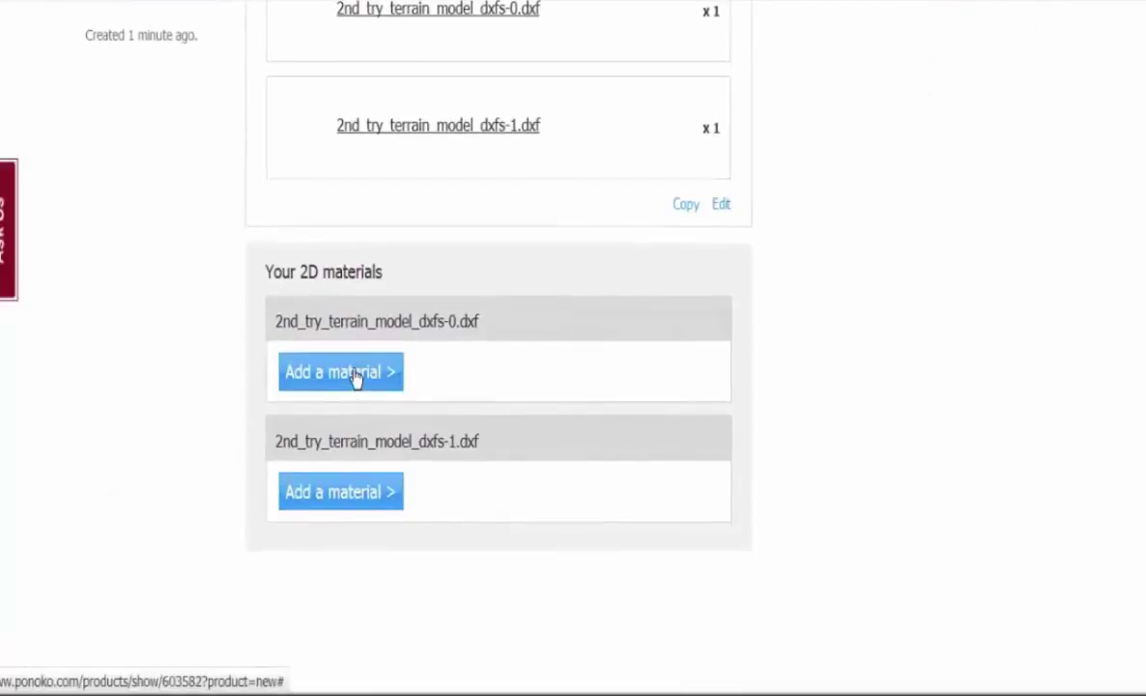
left_click(356, 379)
scroll(356, 379, "down", 2)
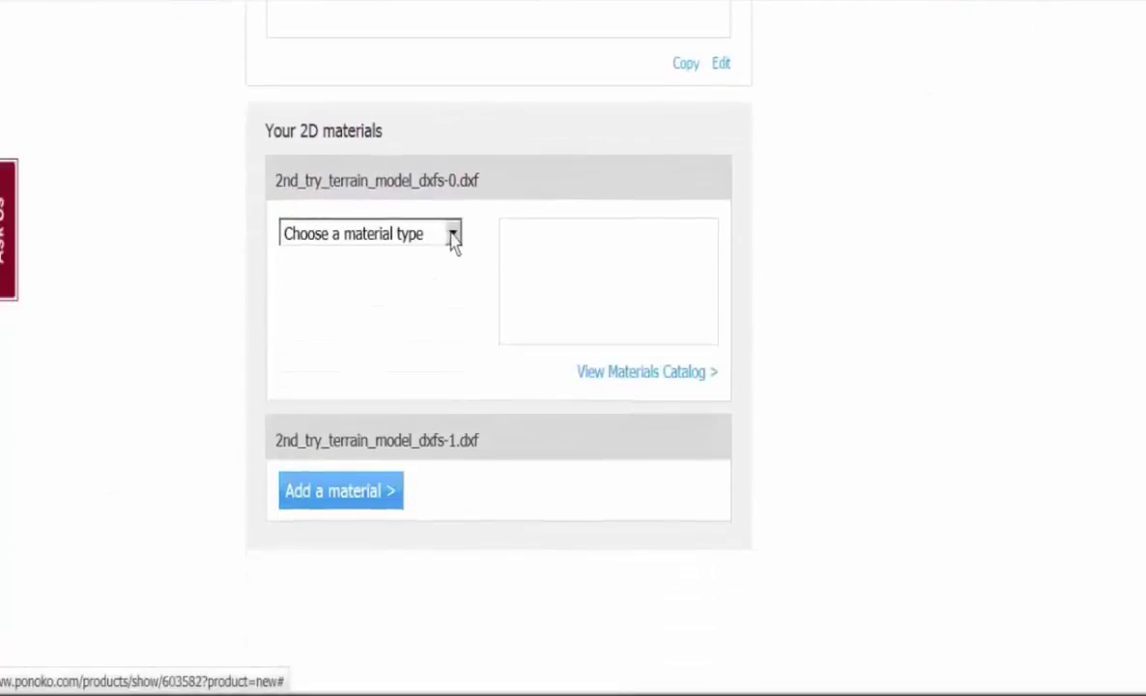
- Add Cardboard, Corrugated Single Layer, 0.157 inches, P2 15.1 × 15.1 inch sheet
left_click(452, 235)
left_click(395, 289)
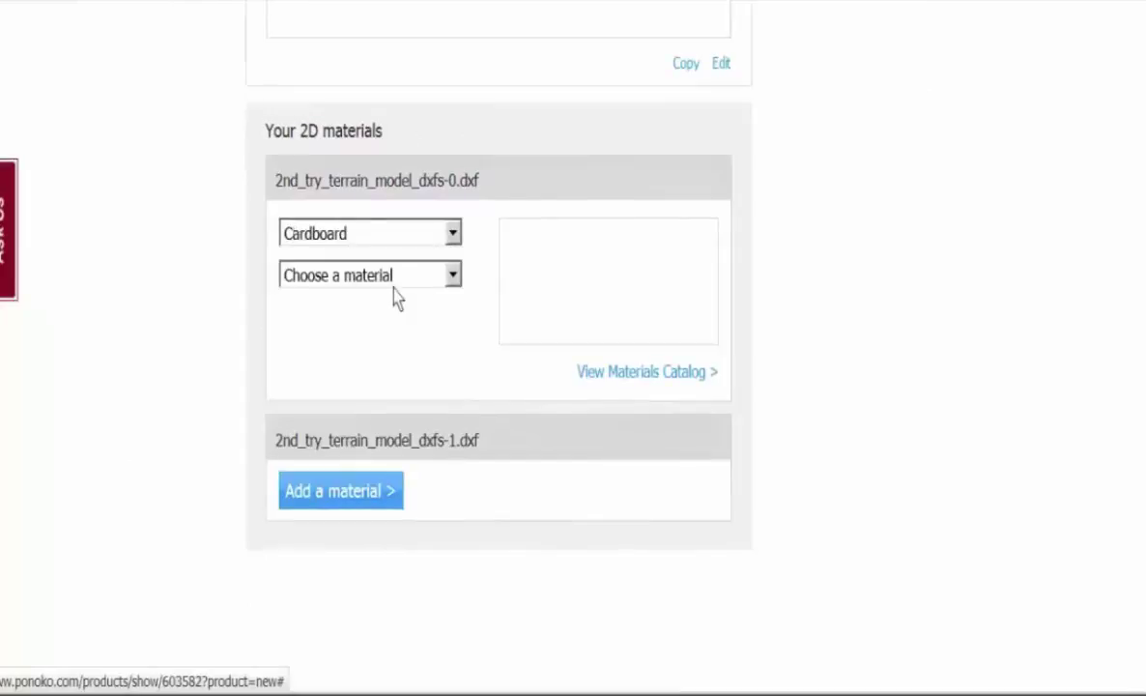
left_click(452, 278)
left_click(447, 345)
left_click(453, 318)
left_click(417, 388)
left_click(425, 358)
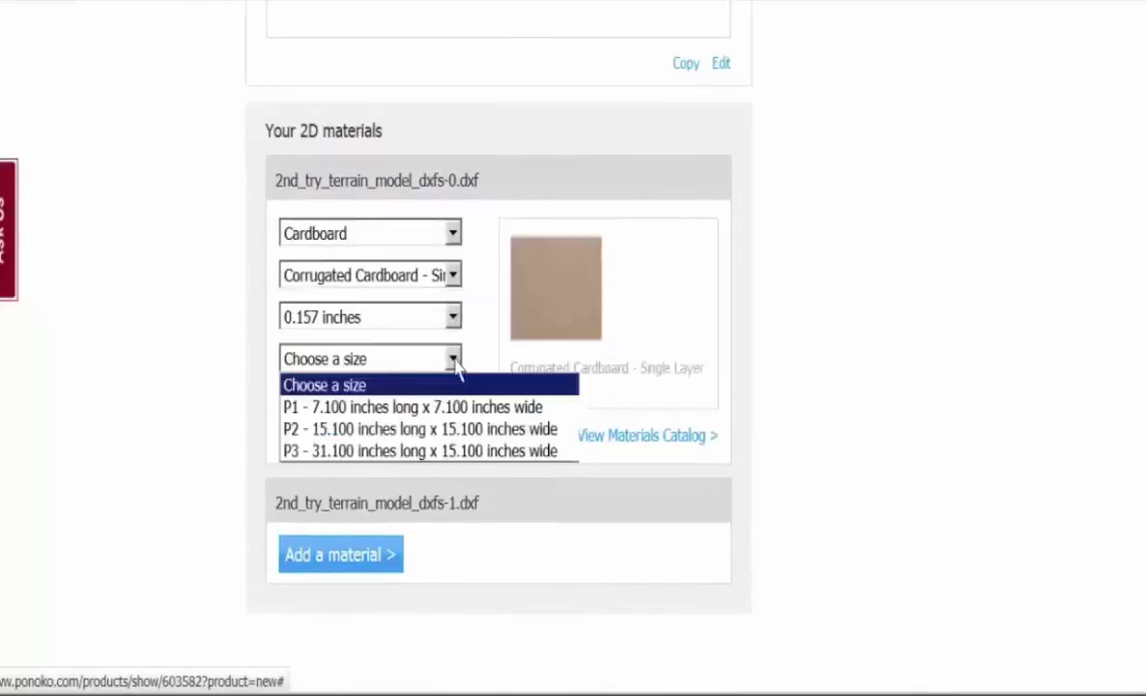
left_click(443, 427)
left_click(345, 469)
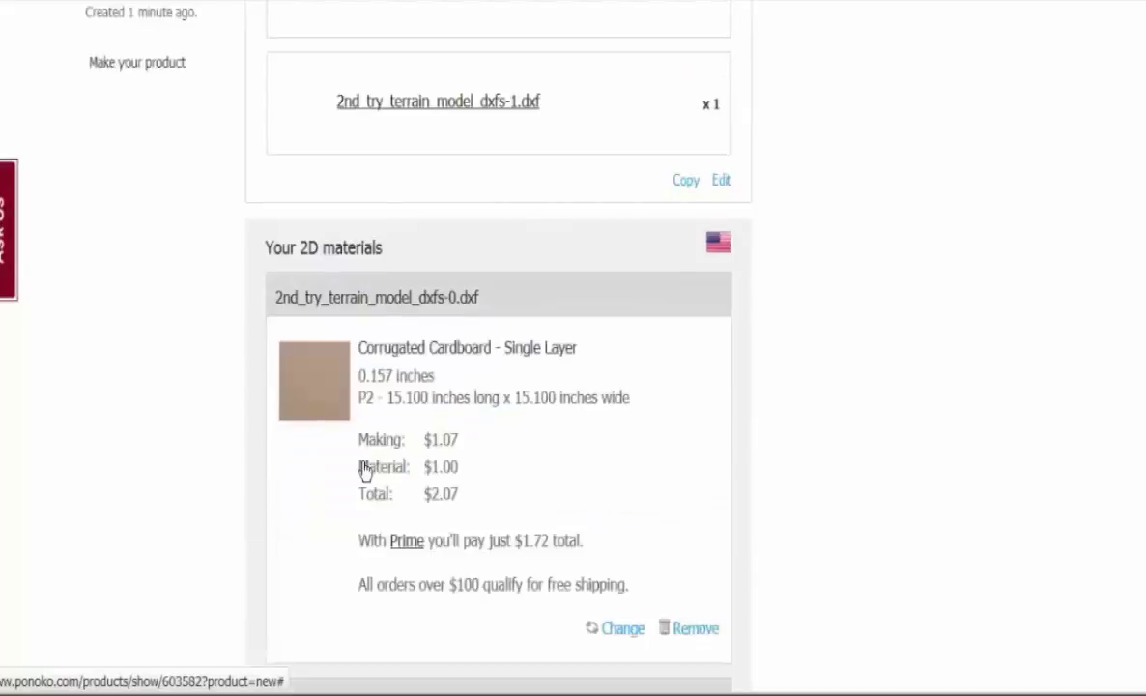
scroll(799, 473, "down", 3)
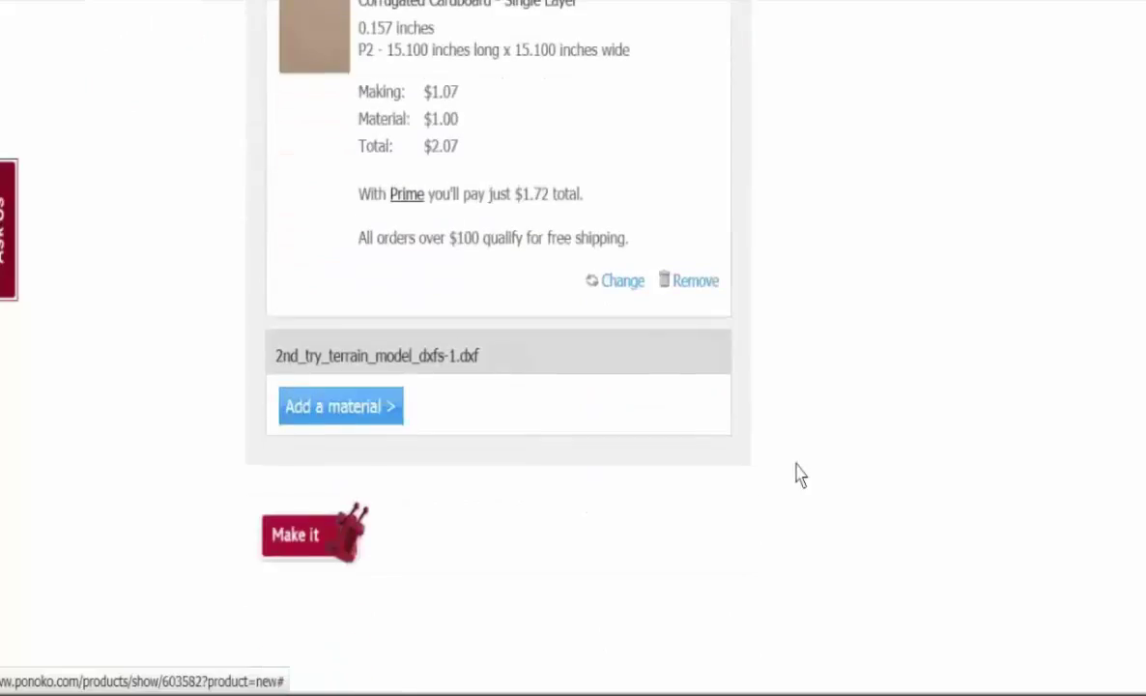